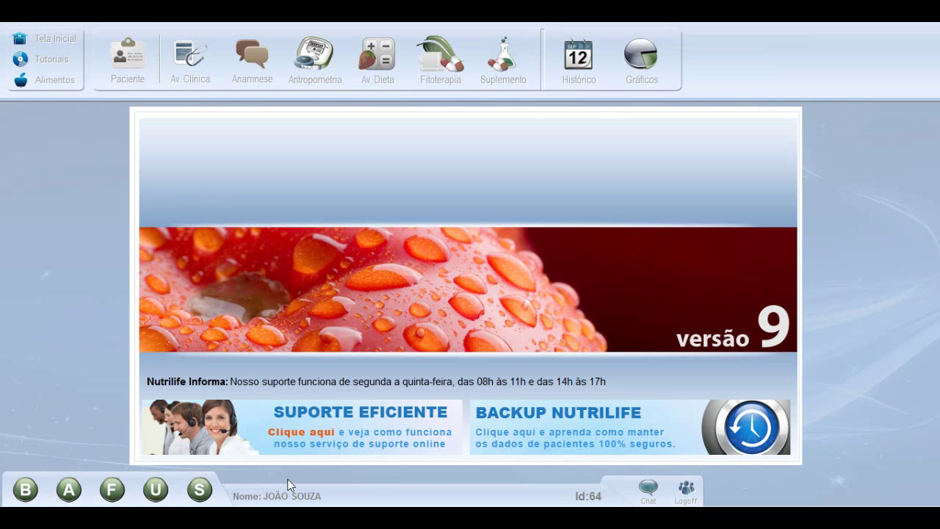
Start a new anthropometric assessment for the patient and enter a current weight of 77,5 kg.
left_click(117, 77)
left_click(307, 71)
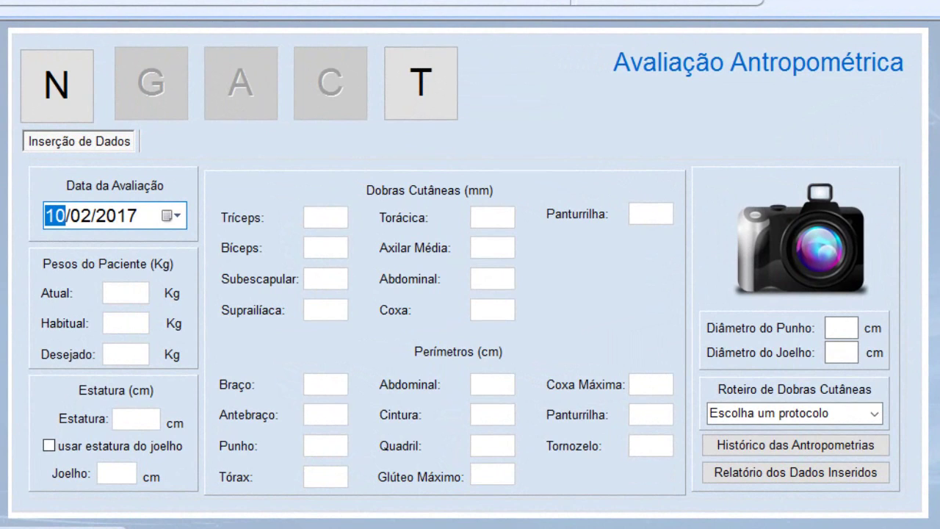
left_click(81, 99)
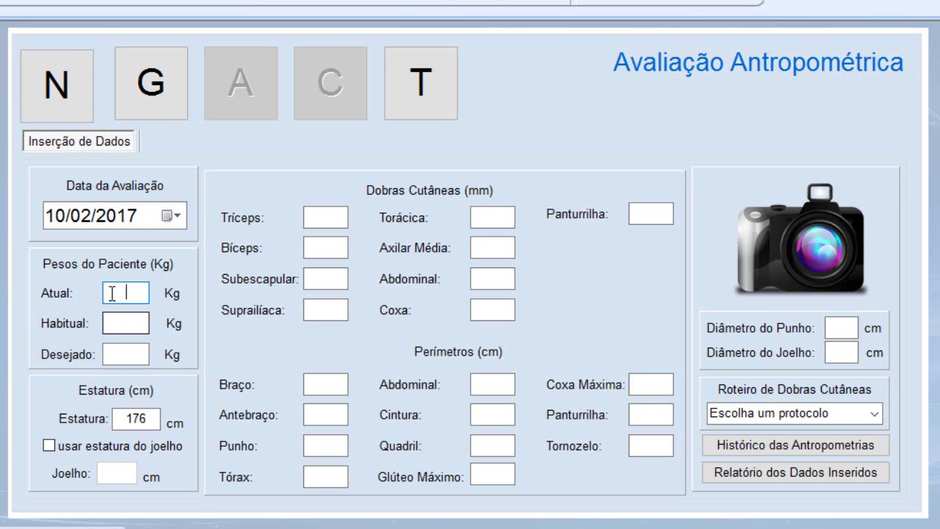
type("77")
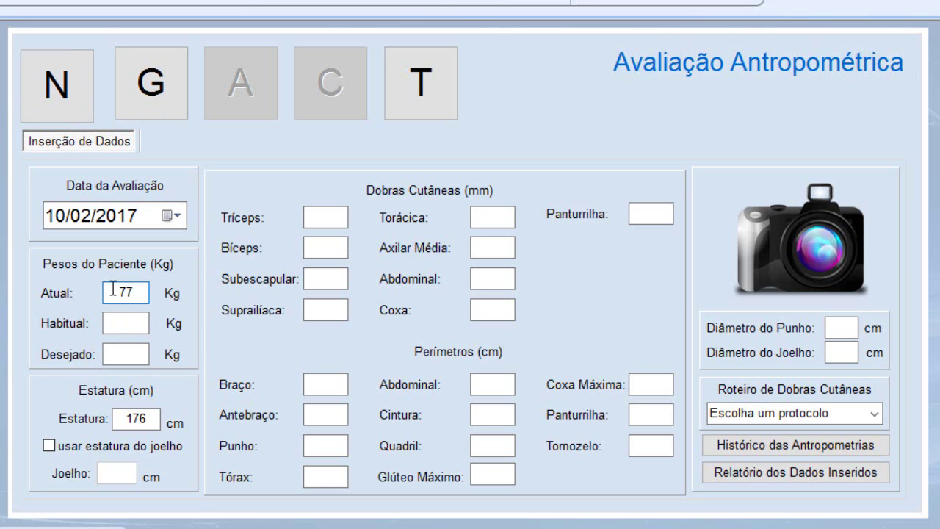
type(",5")
Choose Durnin & Womersley as the skinfold protocol for the assessment.
left_click(876, 413)
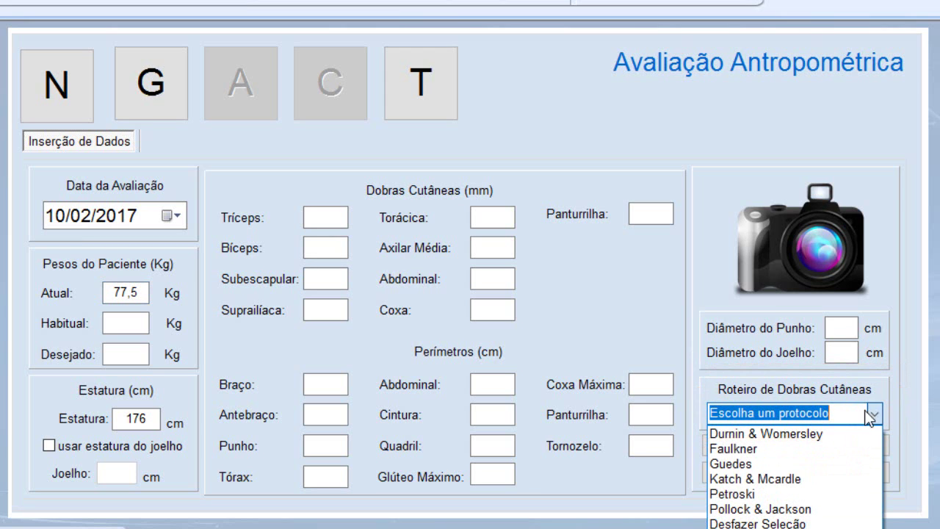
left_click(794, 432)
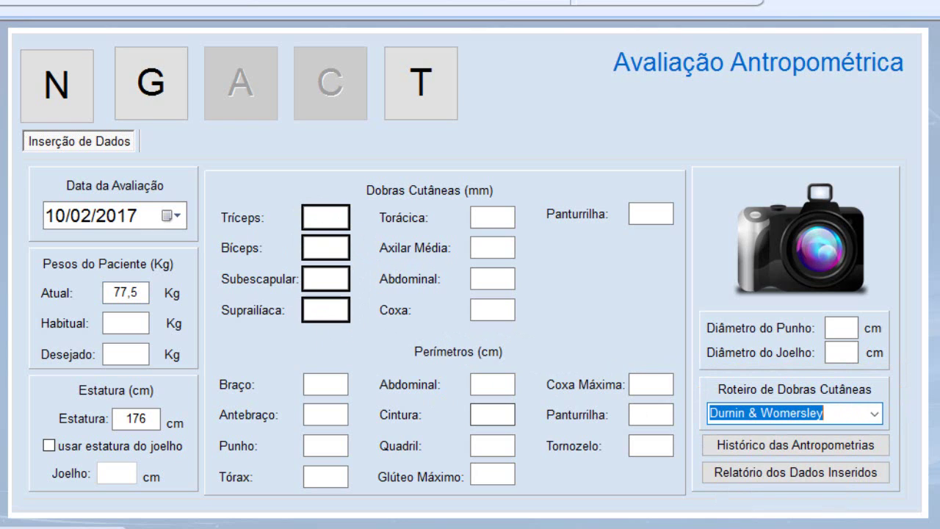
key("Tab")
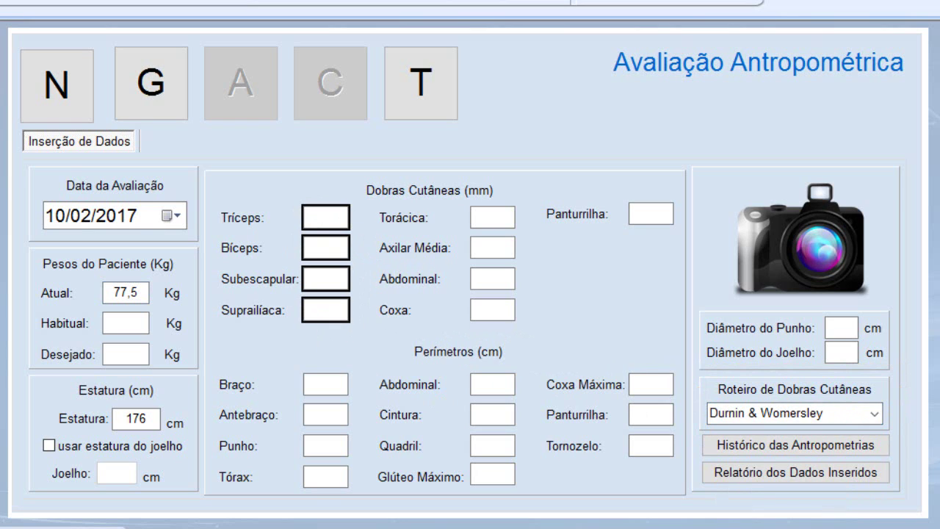
Switch the skinfold protocol to Faulkner to compare the required folds, and return it to Durnin & Womersley.
left_click(877, 415)
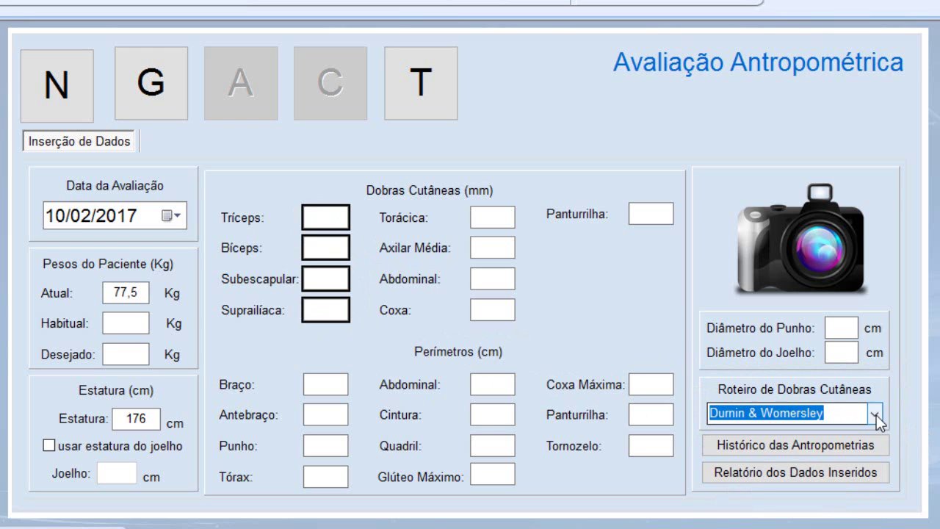
left_click(786, 437)
key("Down")
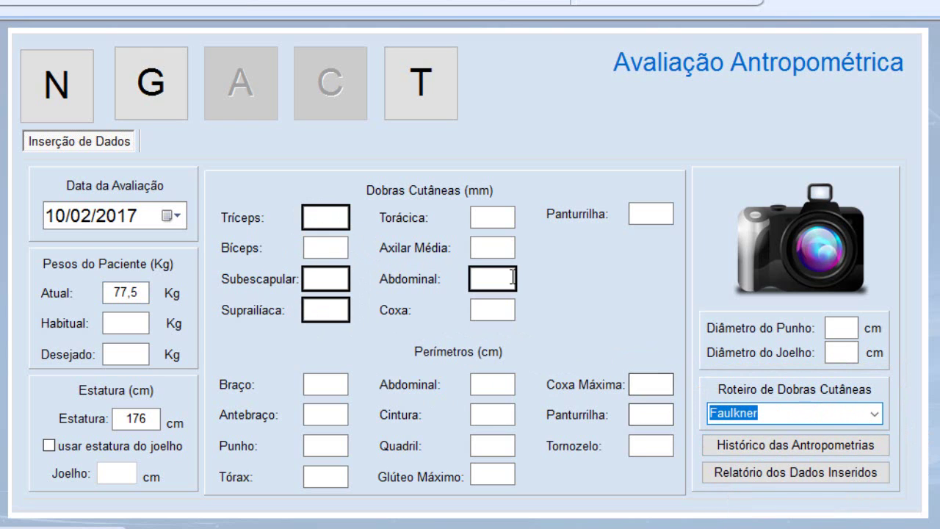
left_click(878, 412)
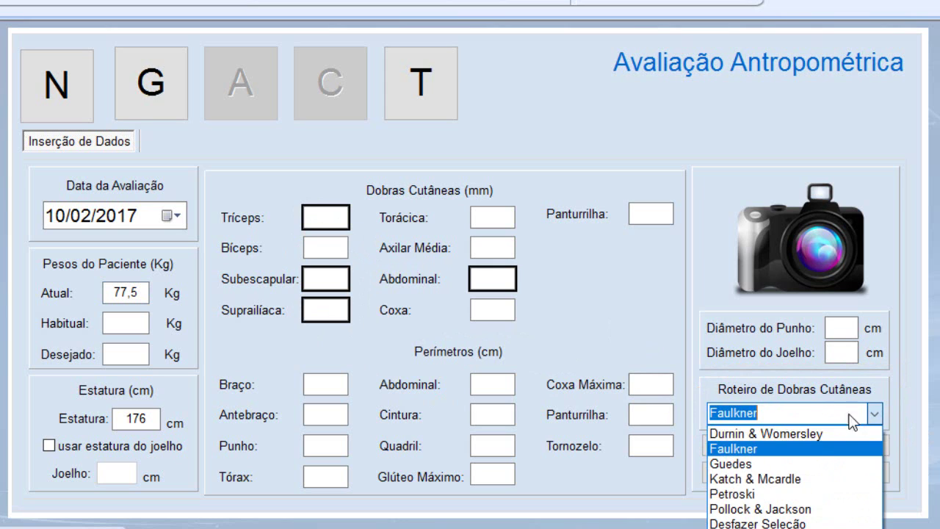
left_click(818, 429)
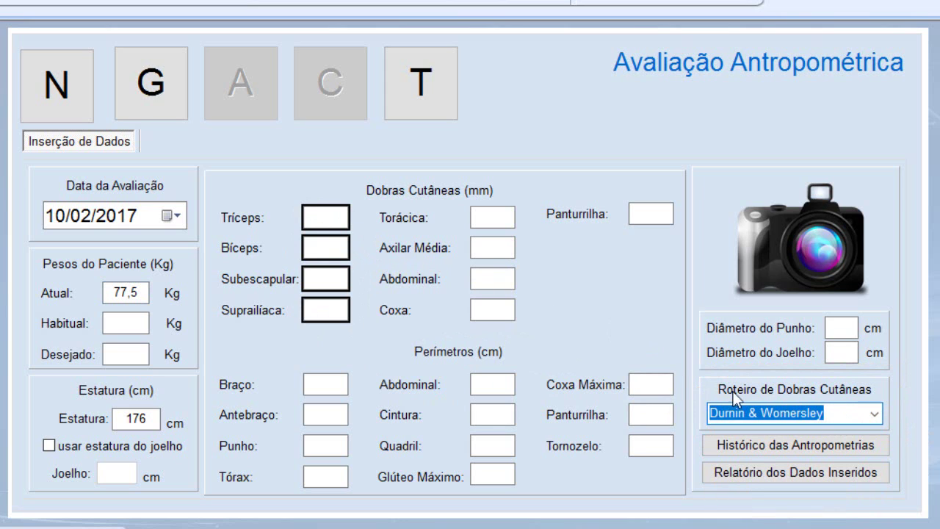
Enter the skinfolds: Tríceps 19, Bíceps 15, Subescapular 16 and Suprailíaca 20 mm.
left_click(338, 224)
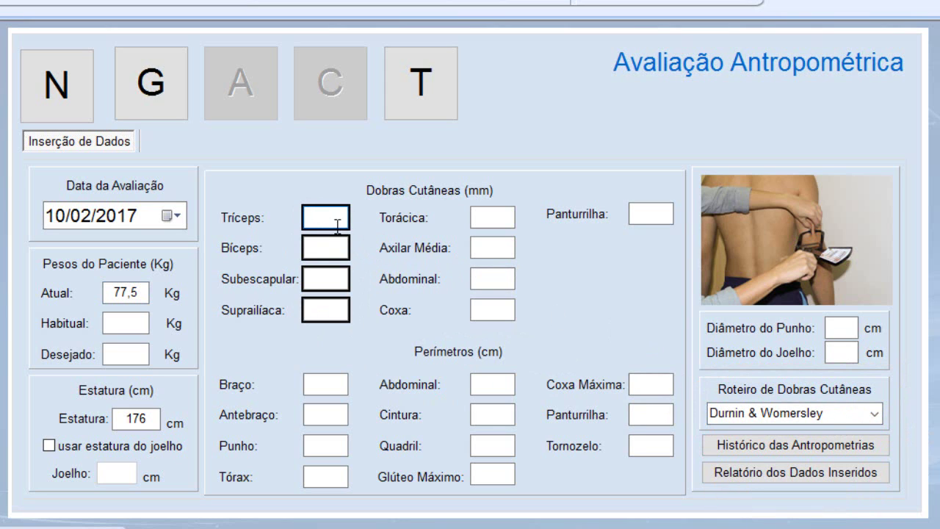
type("19")
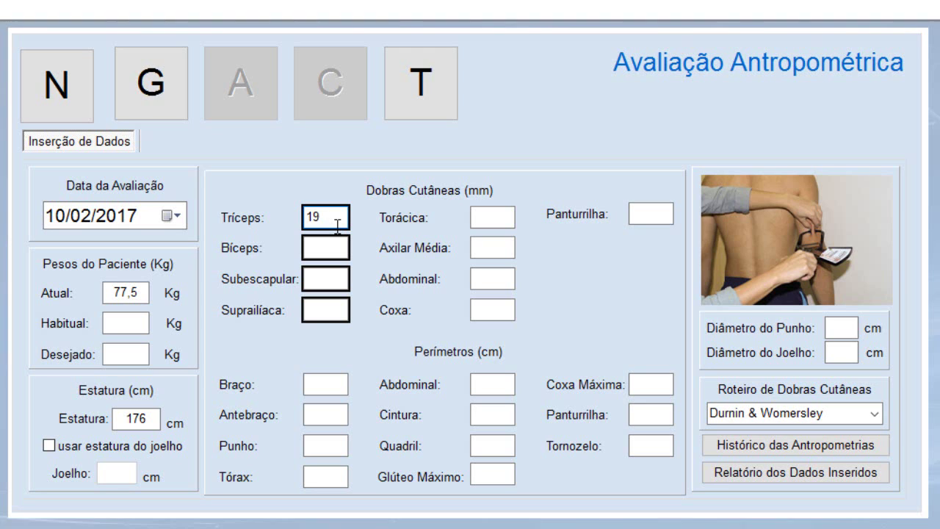
key("Tab")
type("15")
key("Tab")
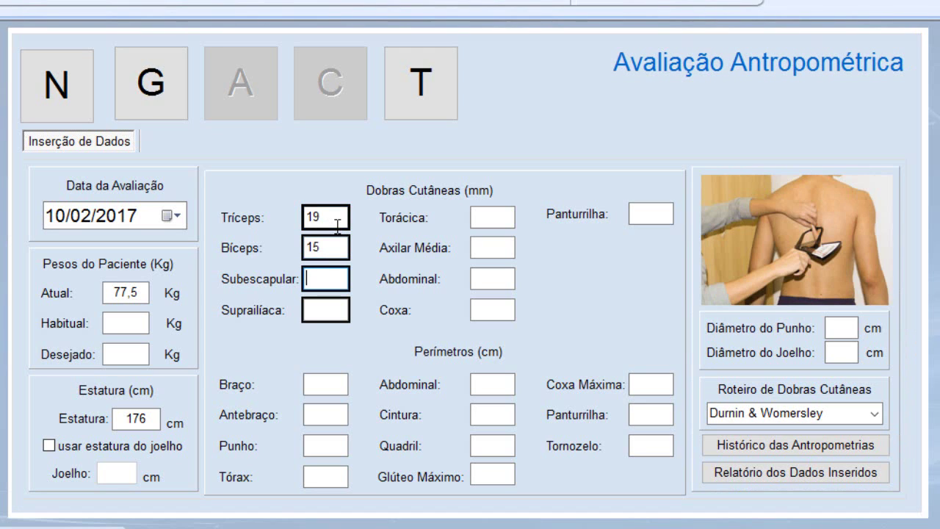
type("16")
key("Tab")
type("20")
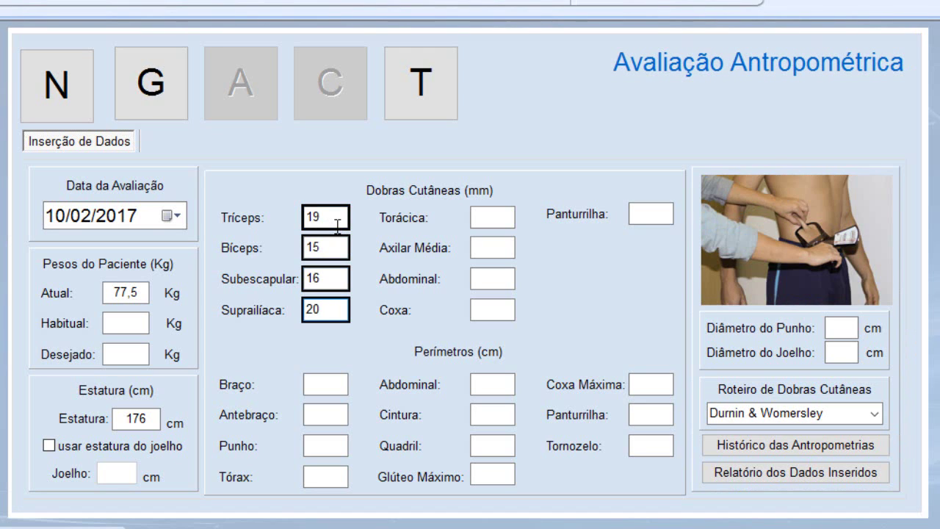
Enter the perimeters: Braço 35, Punho 15, Cintura 94 and Quadril 100 cm.
left_click(335, 376)
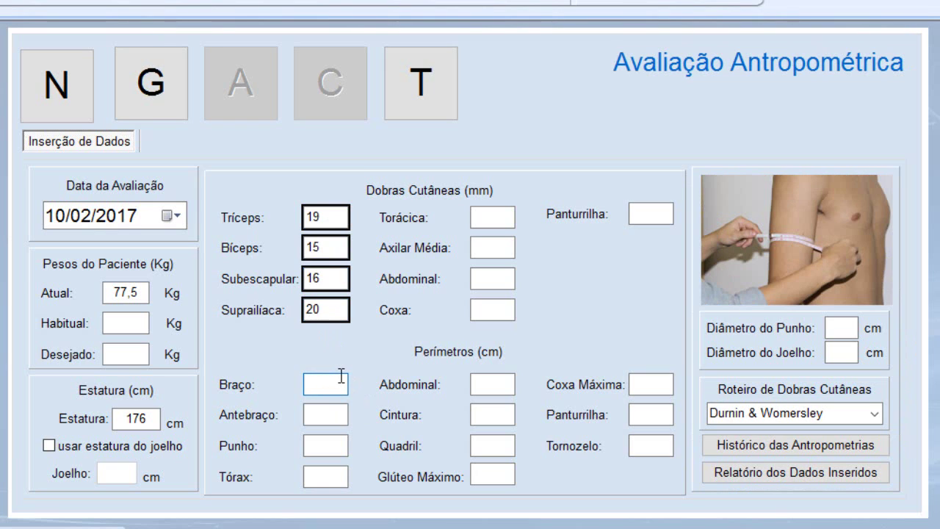
type("35")
key("Tab")
key("Tab")
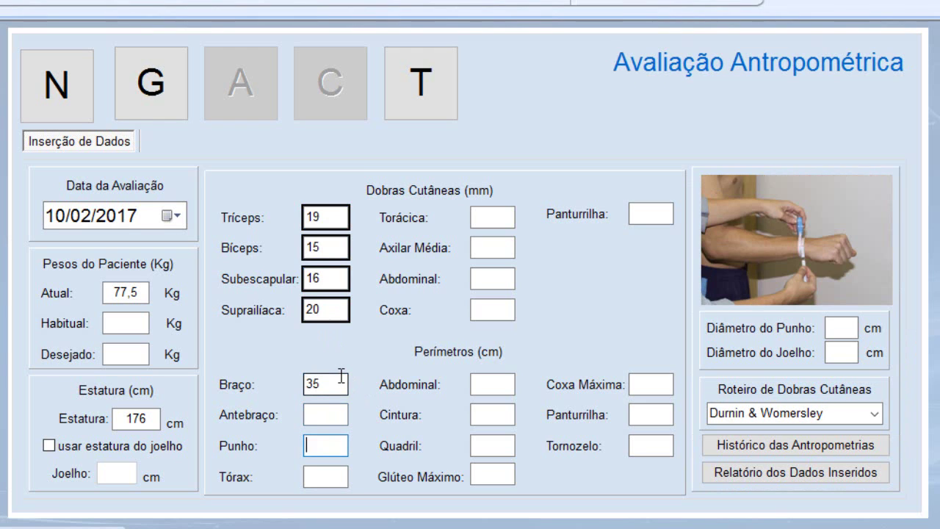
type("15")
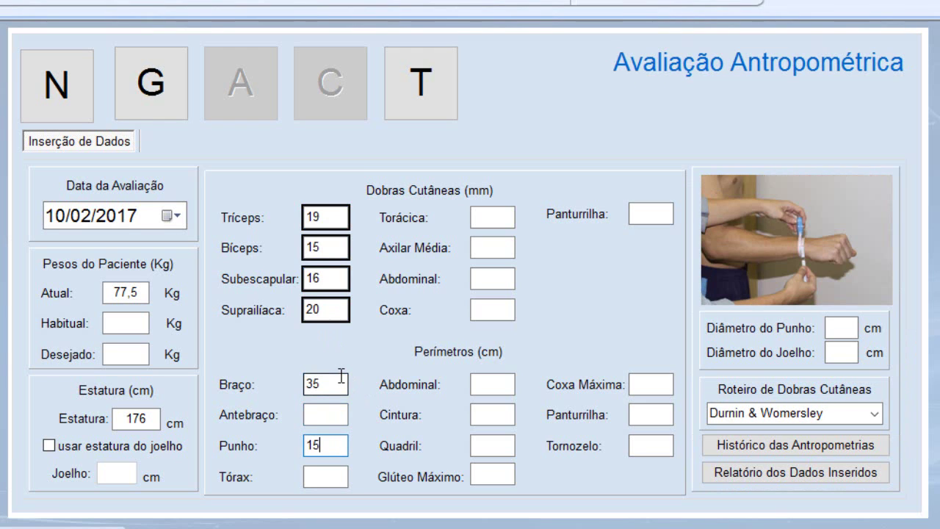
left_click(504, 416)
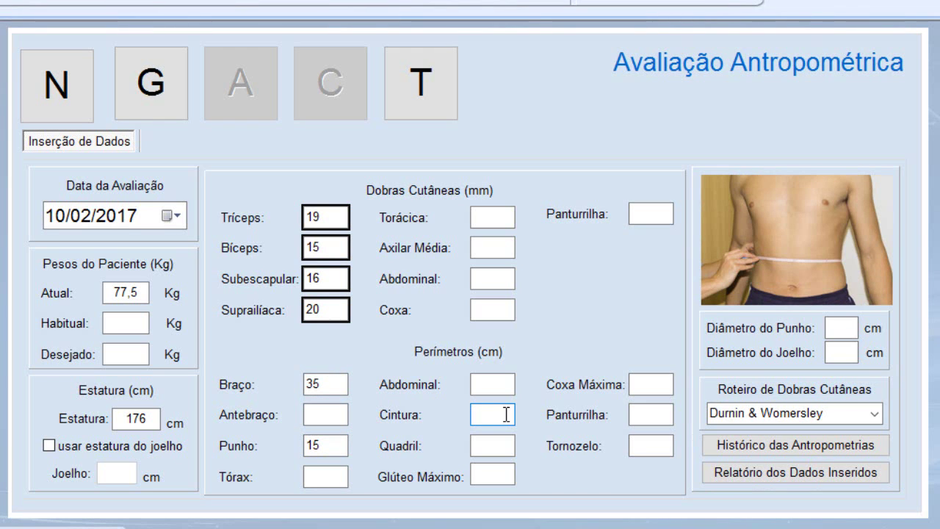
type("94")
left_click(499, 439)
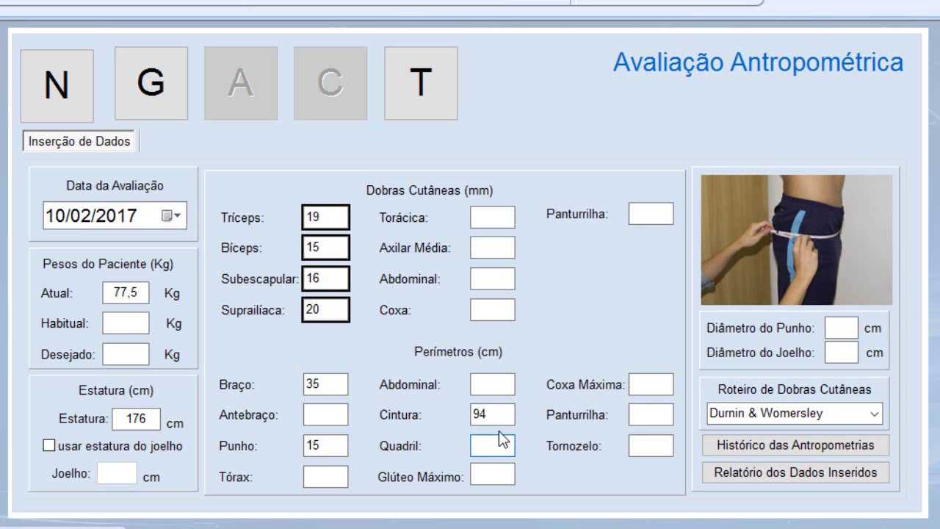
type("100")
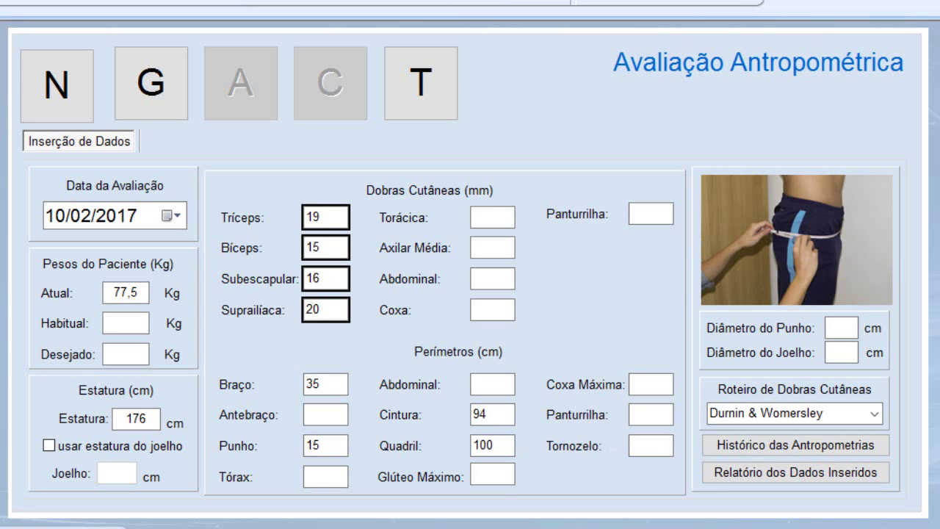
Set the wrist diameter to 9 cm and the knee diameter to 11 cm, and save the assessment.
left_click(846, 327)
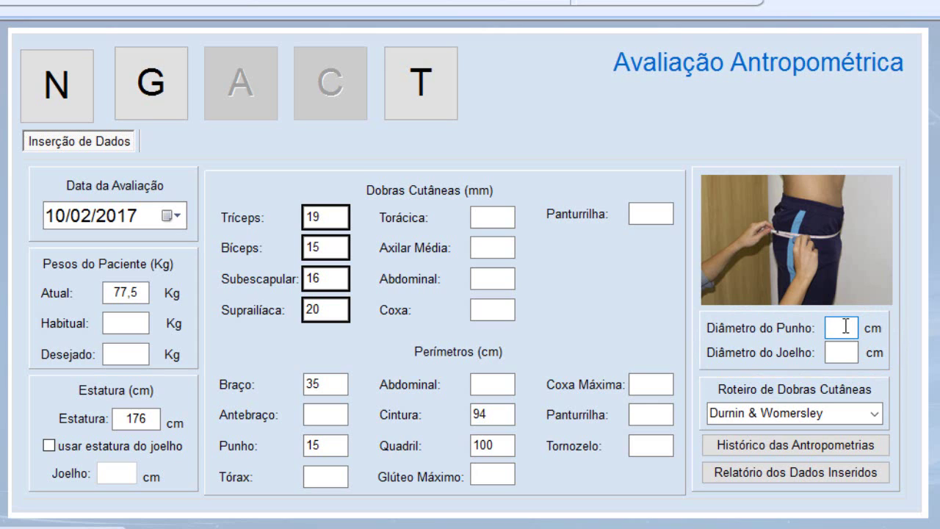
type("9")
key("Tab")
type("11")
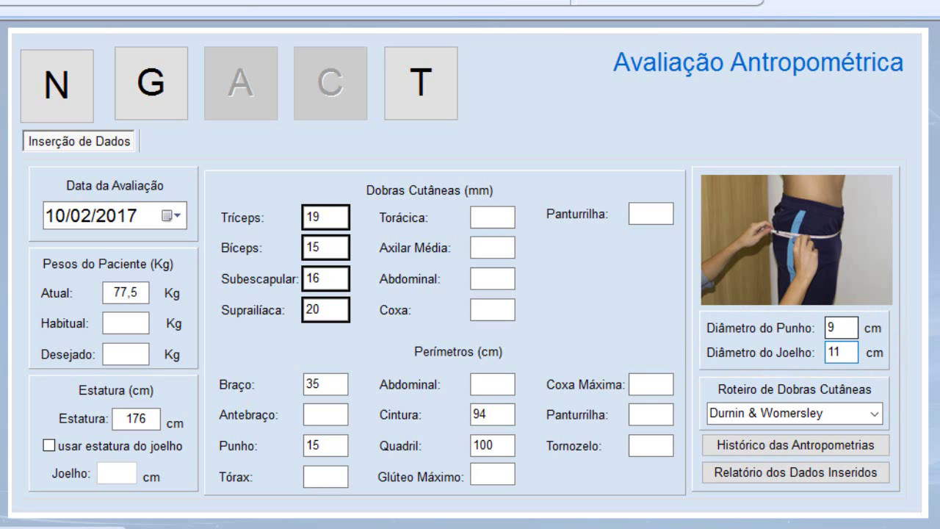
key("Tab")
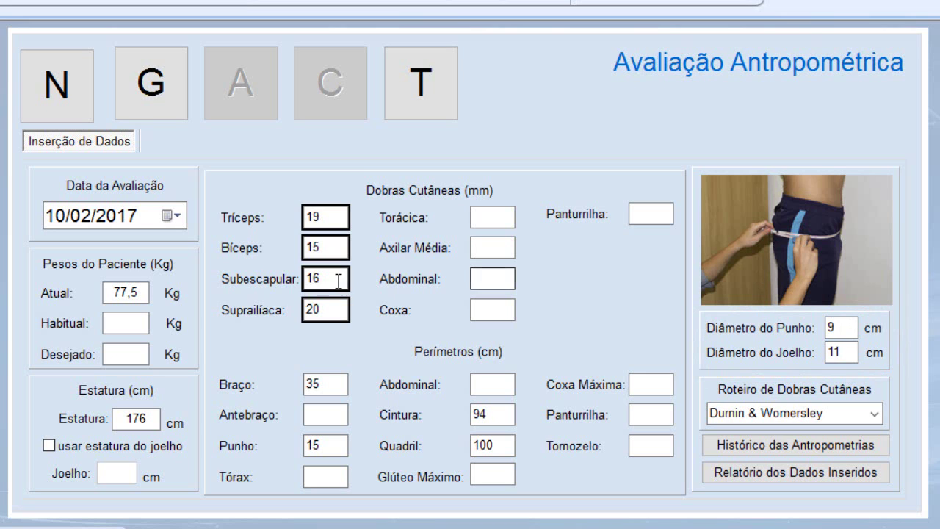
left_click(138, 108)
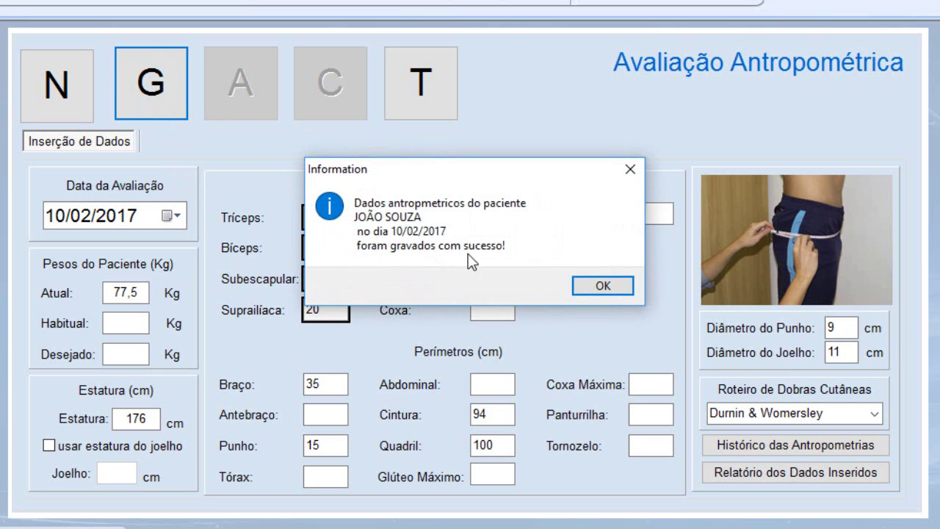
left_click(595, 288)
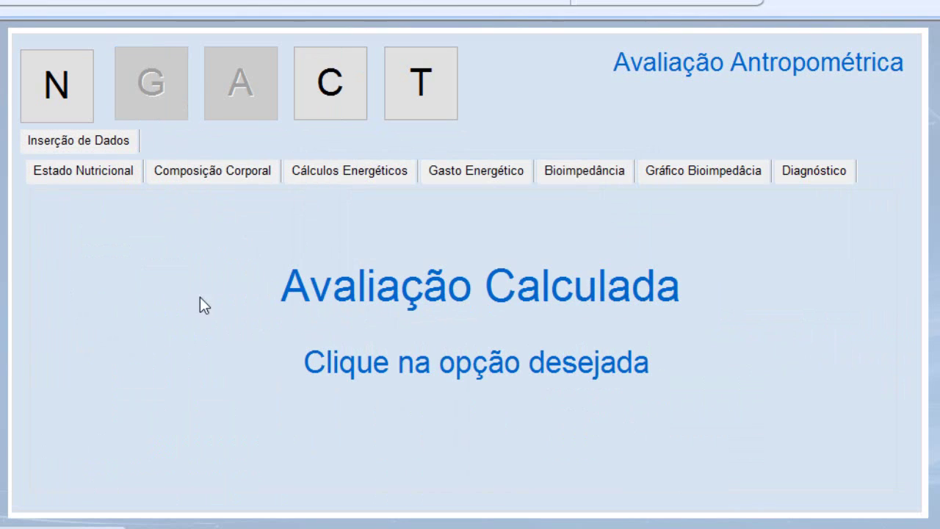
Review the Estado Nutricional results, view their printable report and close it.
left_click(105, 175)
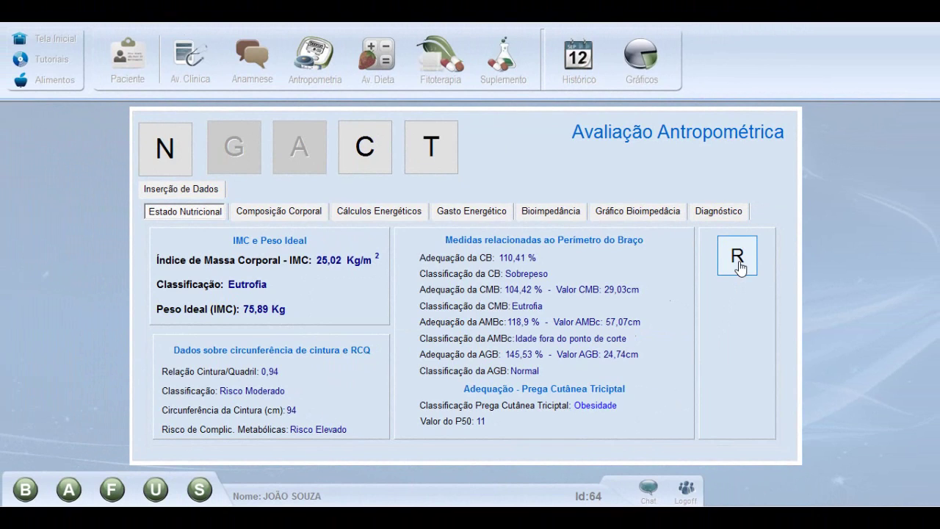
left_click(738, 257)
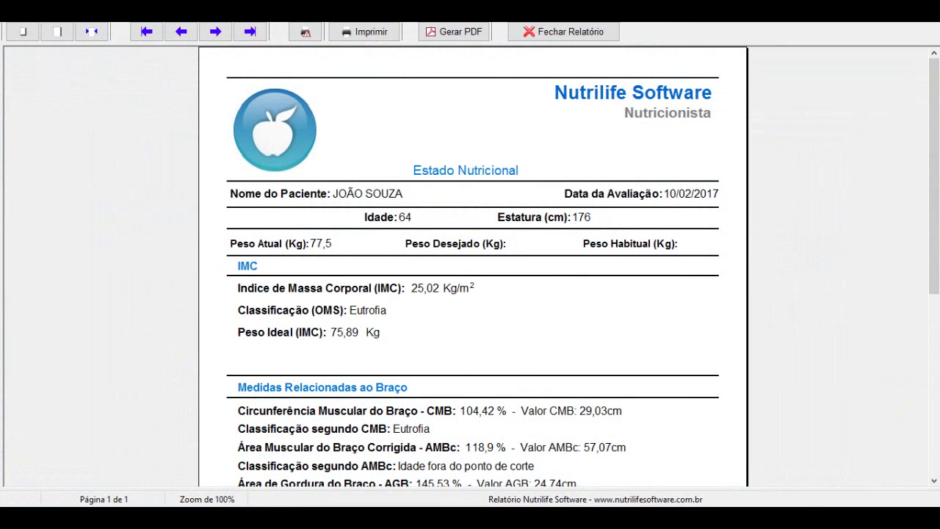
left_click_drag(935, 206, 918, 175)
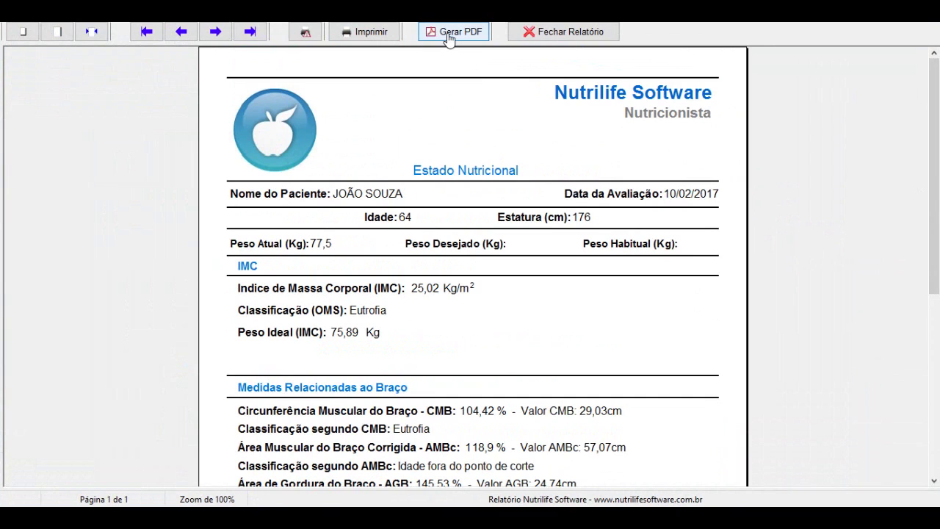
left_click(539, 31)
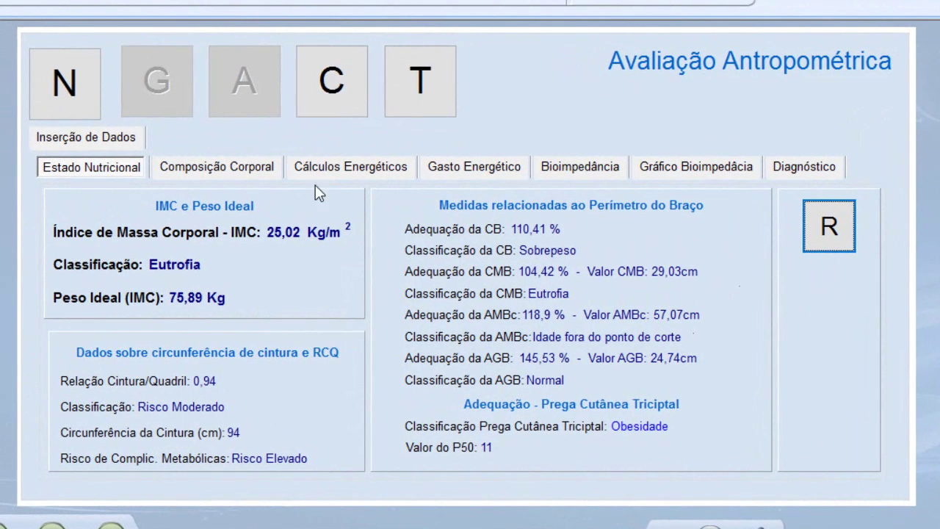
Configure the Composição Corporal report for the Durnin & Womersley protocol, excluding the fat percentage classification and the acceptable fat percentage.
left_click(214, 167)
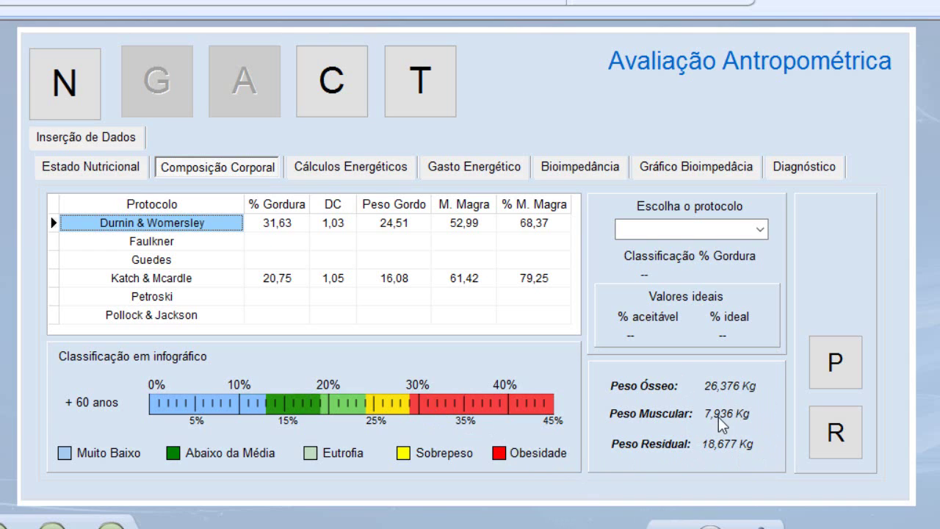
mouse_move(726, 445)
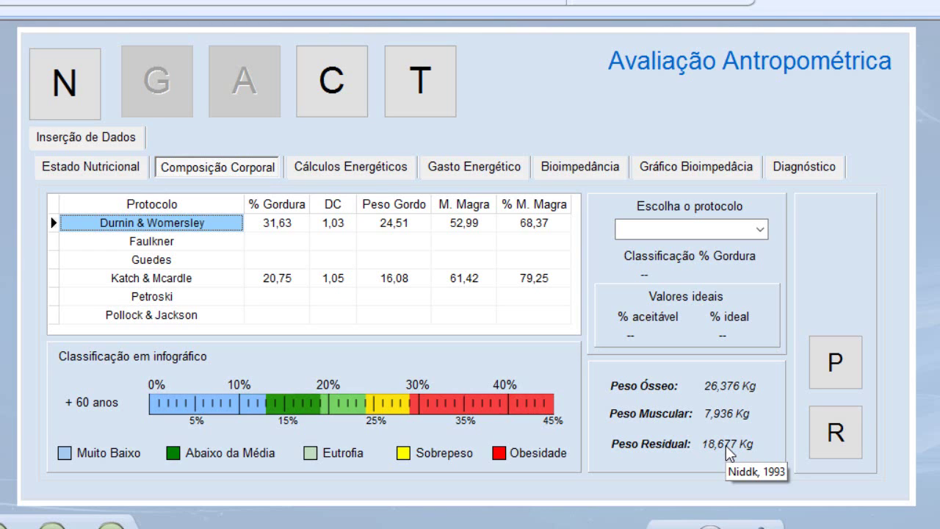
left_click(836, 366)
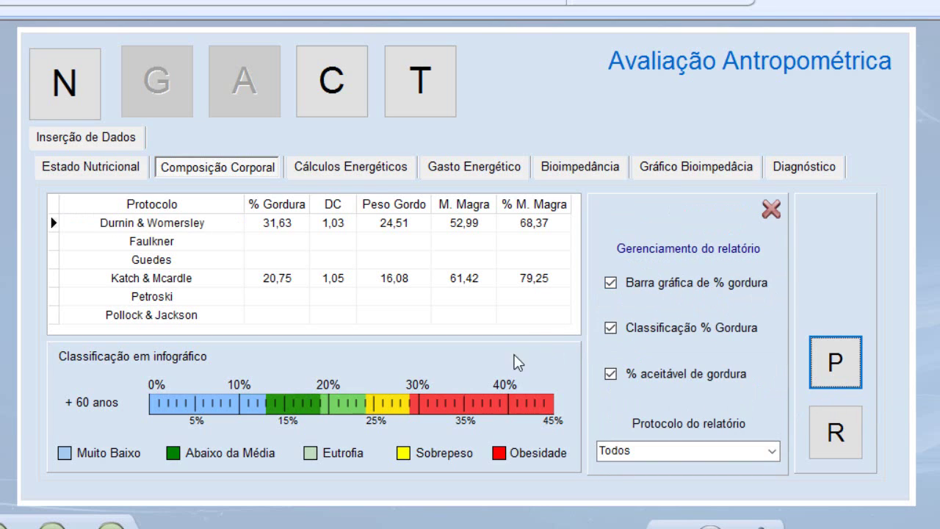
left_click(610, 334)
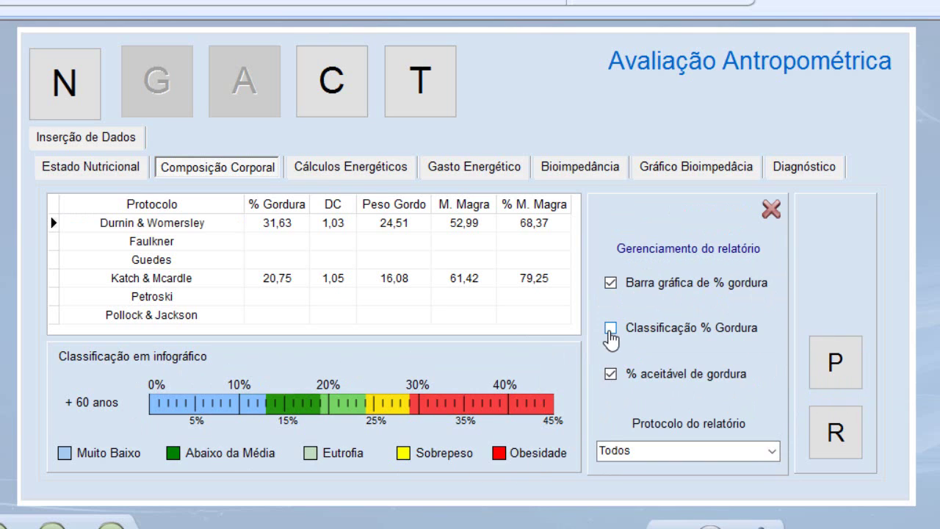
left_click(610, 379)
left_click(773, 449)
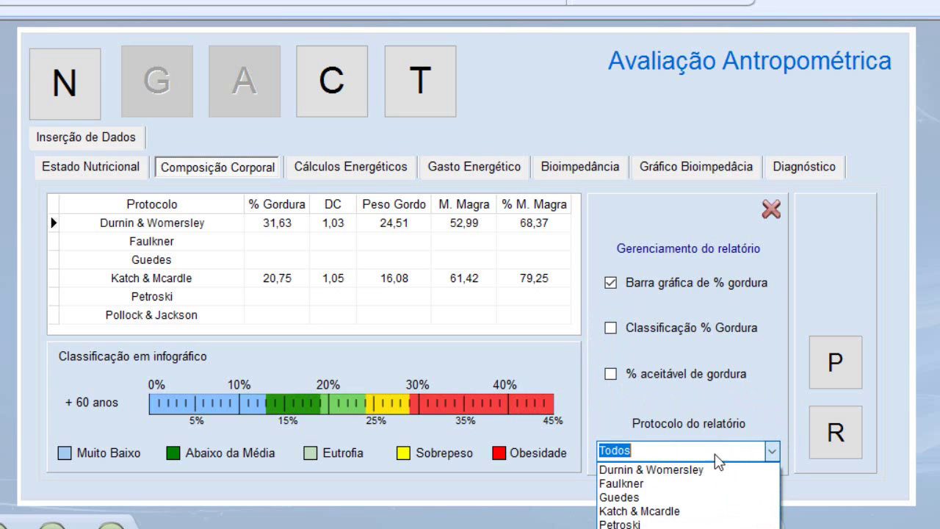
left_click(695, 469)
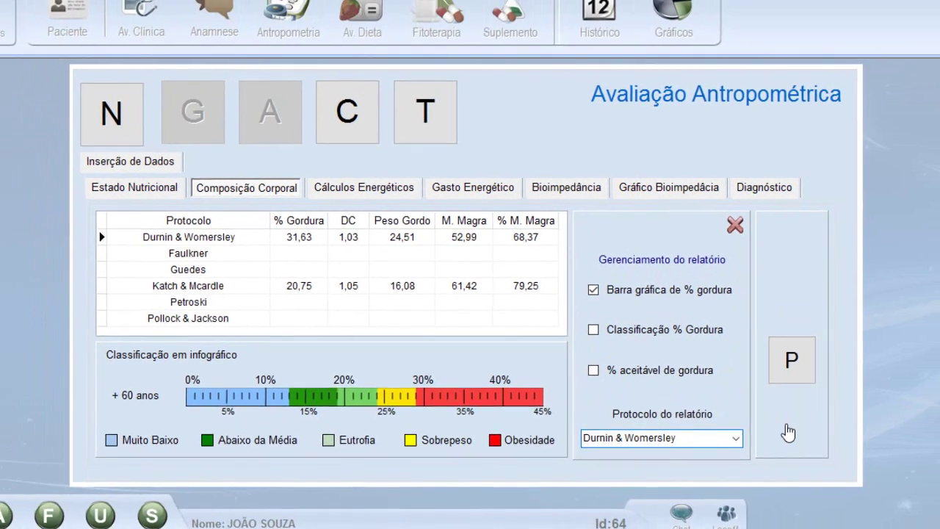
View the printable Composição Corporal report for the Durnin & Womersley protocol and close it.
left_click(821, 441)
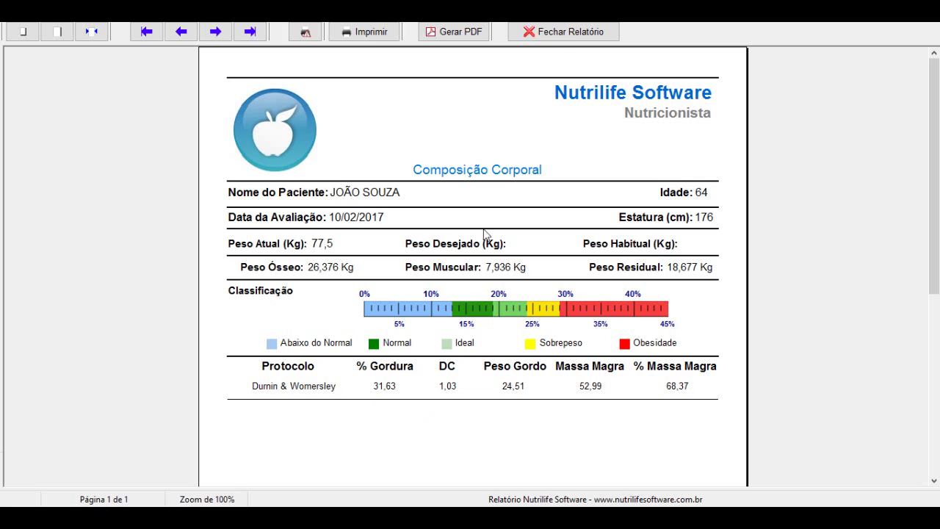
left_click(559, 37)
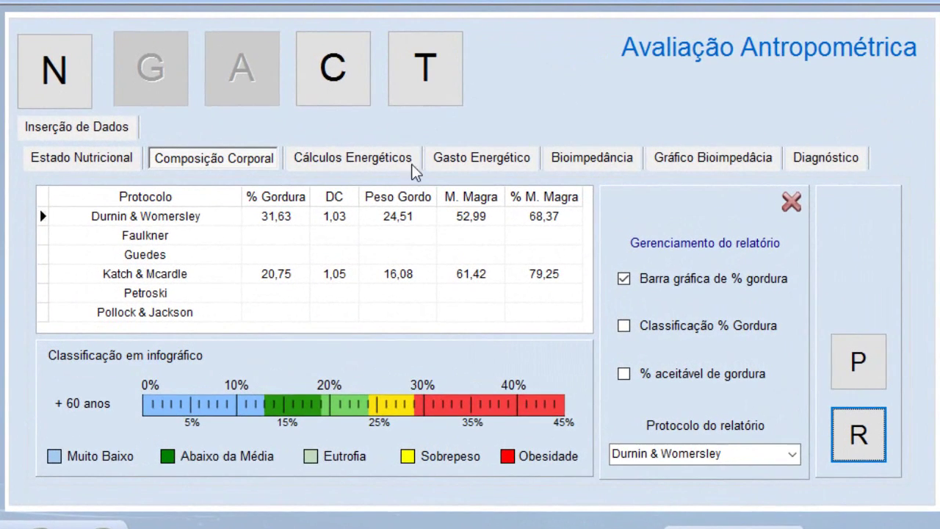
In Cálculos Energéticos, set a manual activity factor of 1,2 for the VET FAO/OMS/1985 protocol and confirm it.
left_click(390, 166)
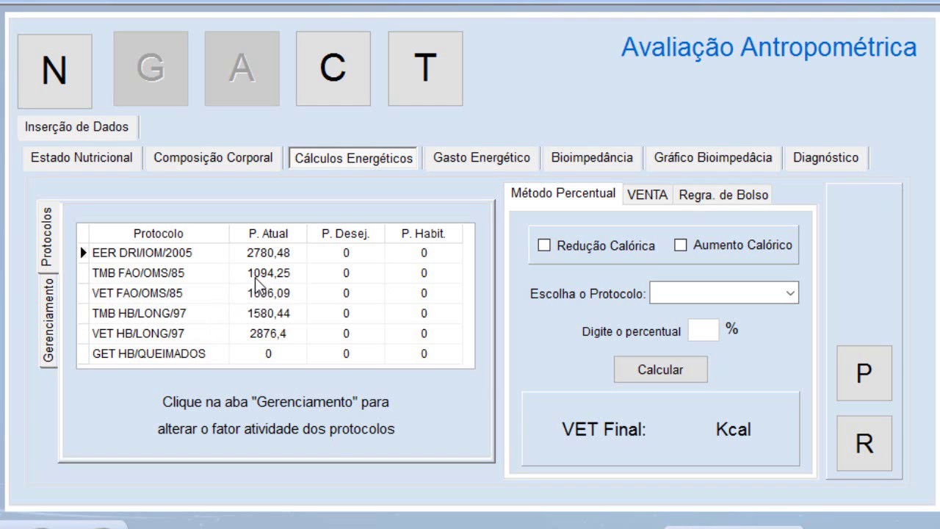
left_click(47, 297)
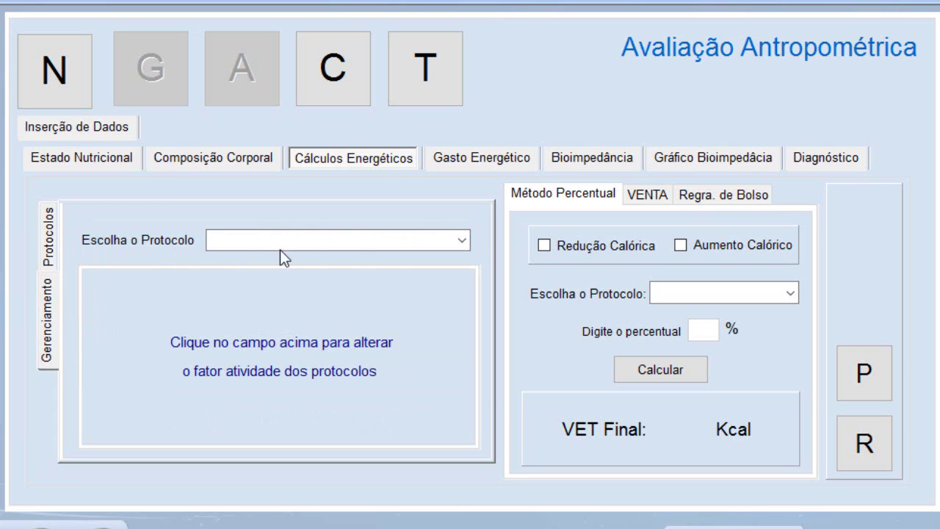
left_click(462, 246)
left_click(309, 258)
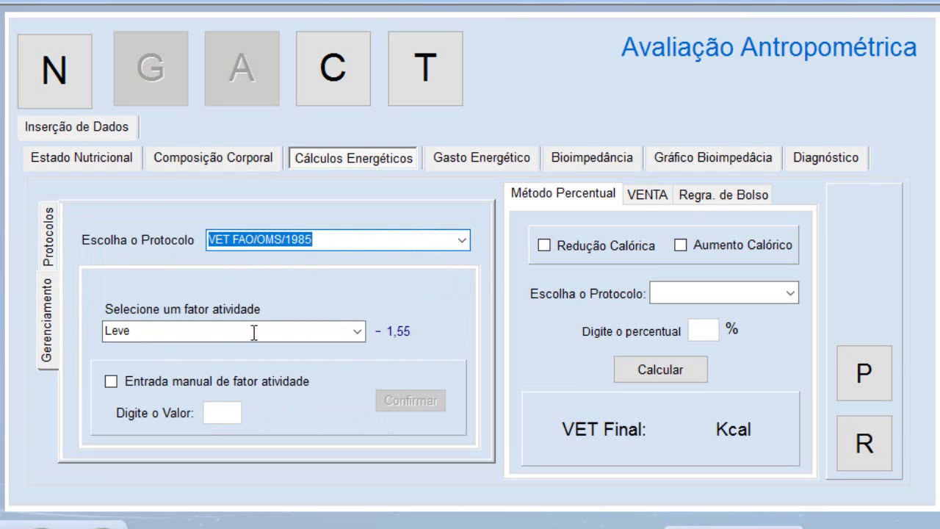
left_click(111, 382)
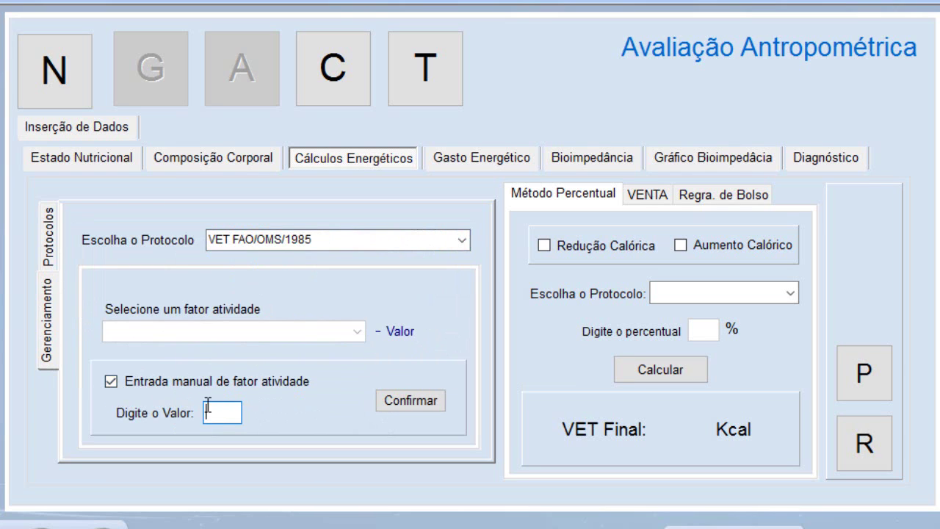
type("1,2")
left_click(402, 412)
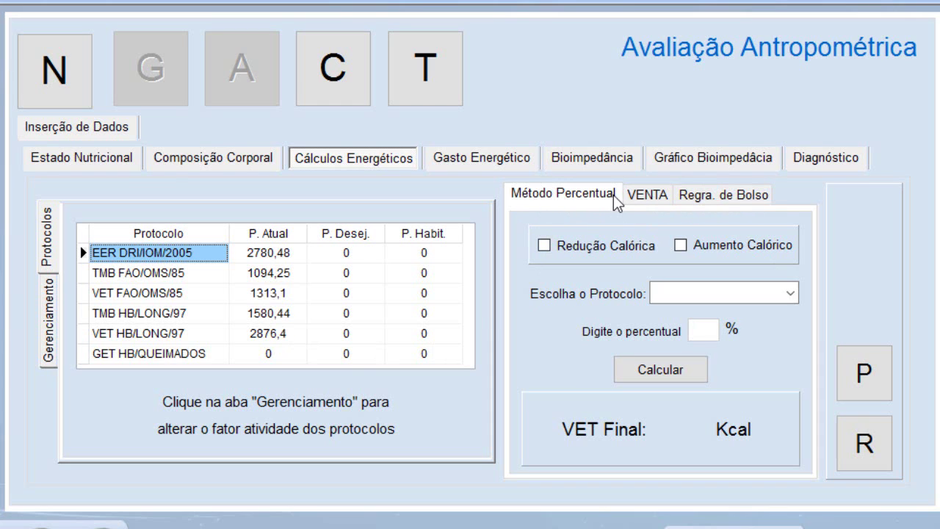
Calculate the final VET by the Método Percentual with a 5% caloric reduction on the VET FAO/OMS/85 protocol.
left_click(544, 246)
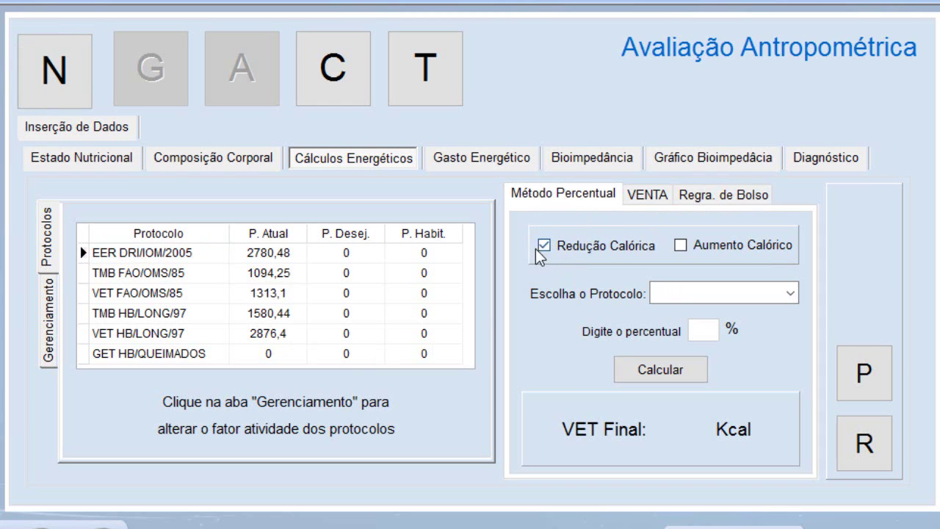
left_click(791, 294)
left_click(712, 324)
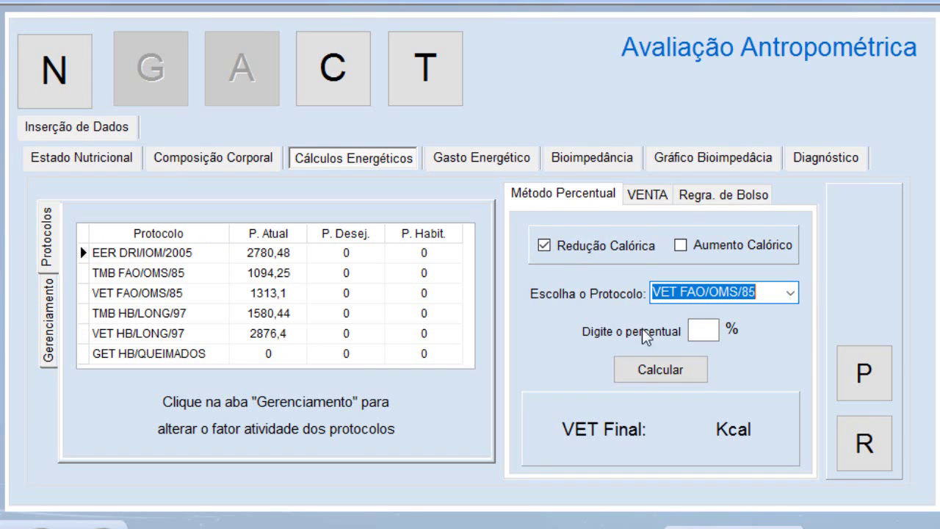
left_click(704, 332)
type("5")
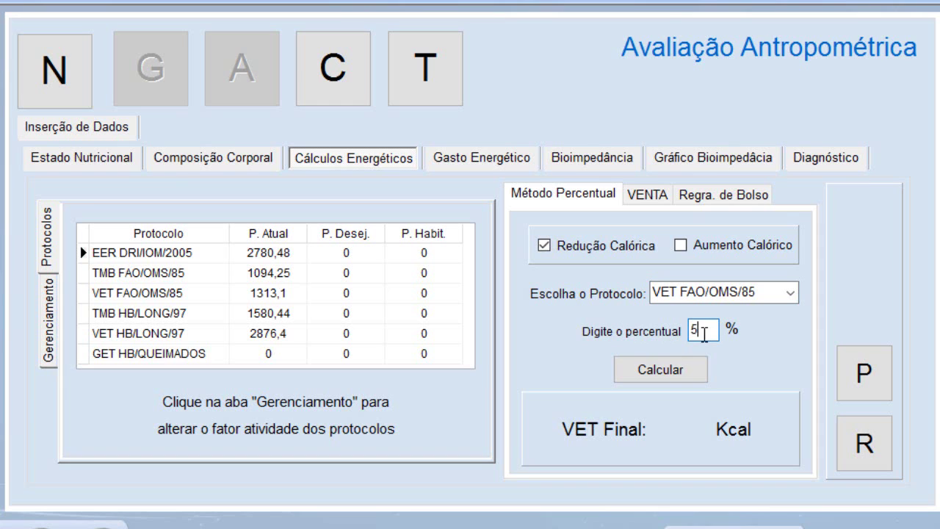
left_click(674, 371)
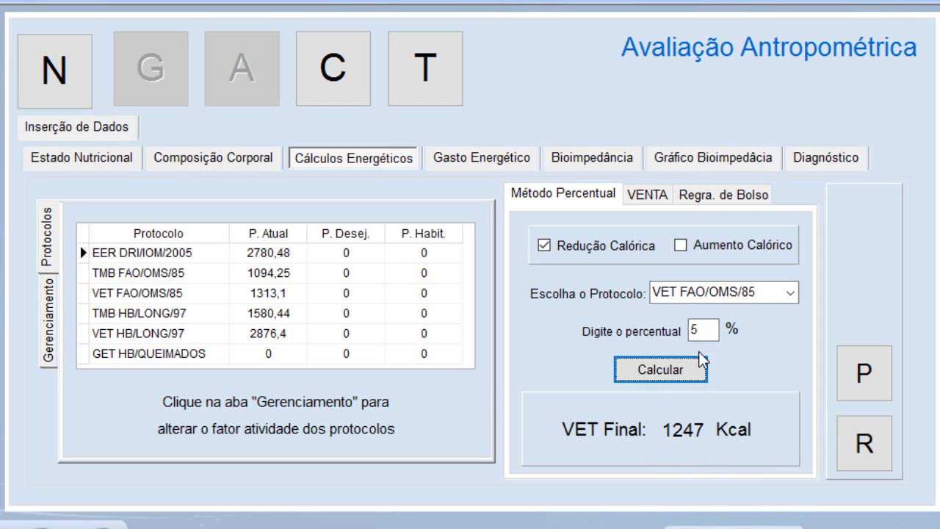
Calculate the required caloric reduction by the VENTA method for losing 1 kg per month.
left_click(660, 205)
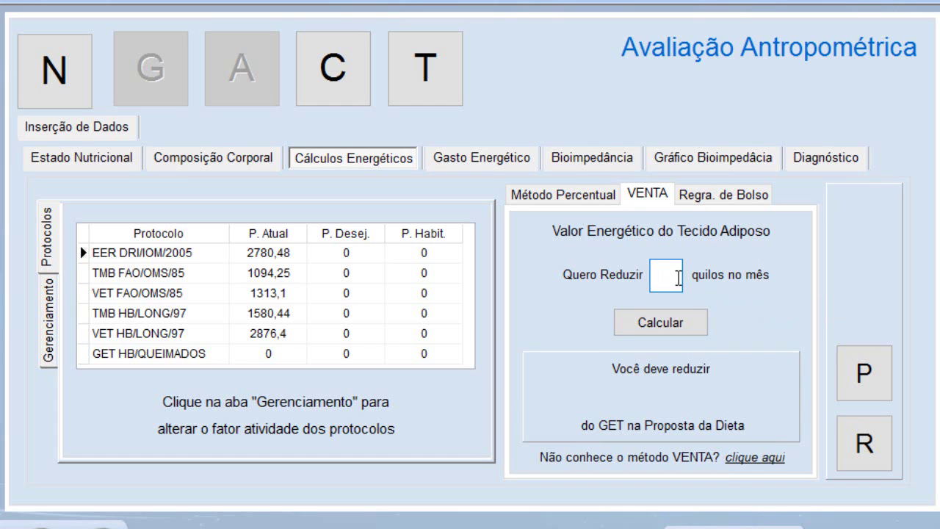
type("1")
left_click(667, 327)
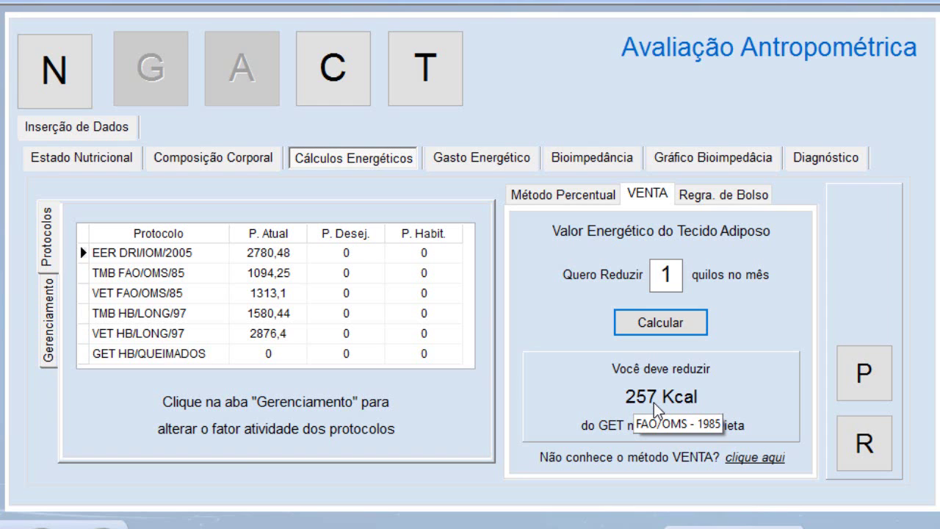
Read the Regra de Bolso method explanation and calculate the VET with 20 Kcal per kg of body weight.
left_click(722, 195)
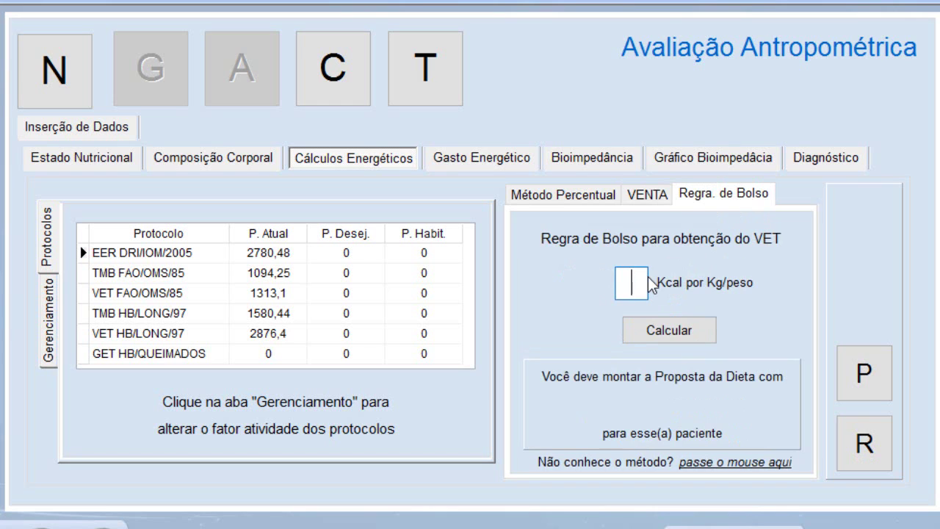
mouse_move(744, 280)
mouse_move(738, 471)
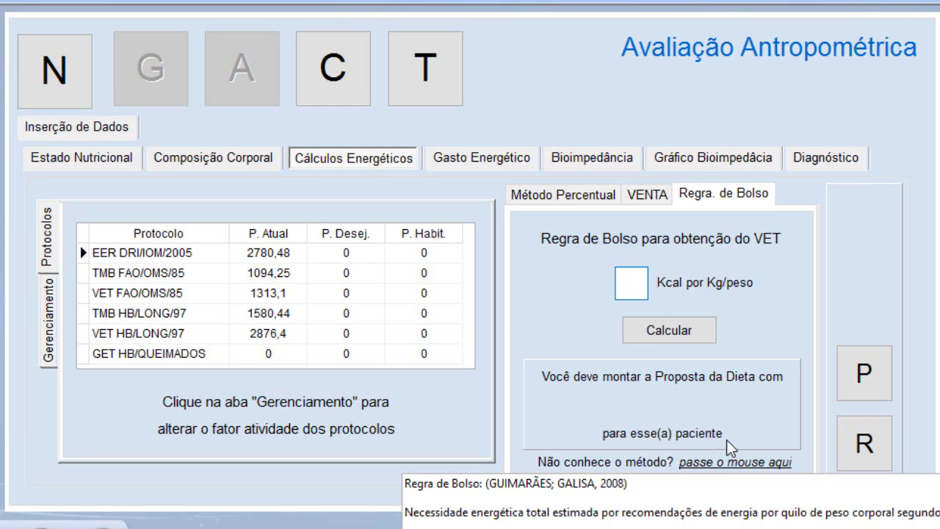
type("20")
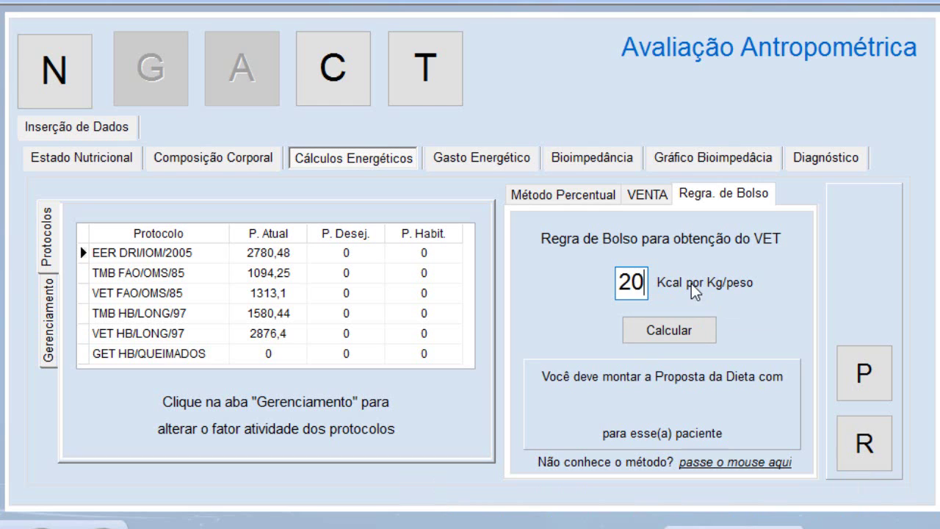
left_click(663, 332)
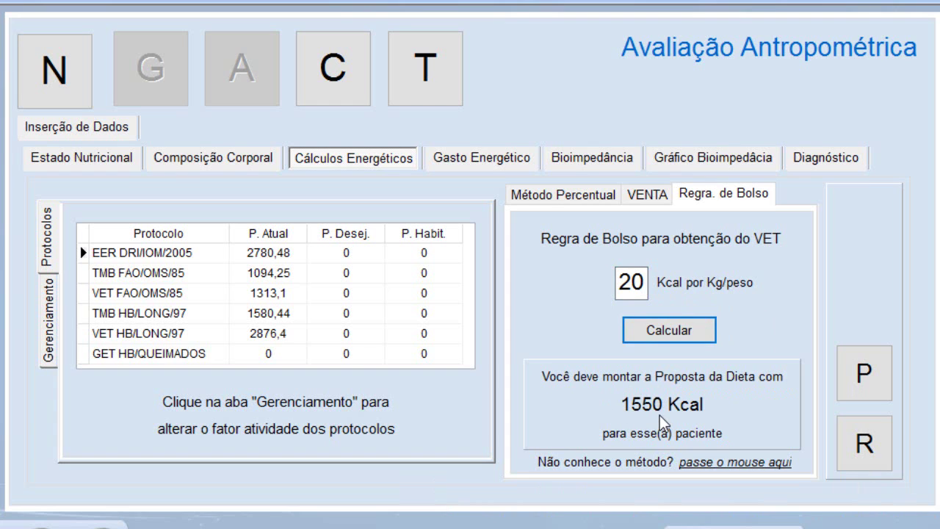
Review the Método Percentual result, the Gasto Energético weekday sheets, and the Bioimpedância data and chart pages.
left_click(564, 196)
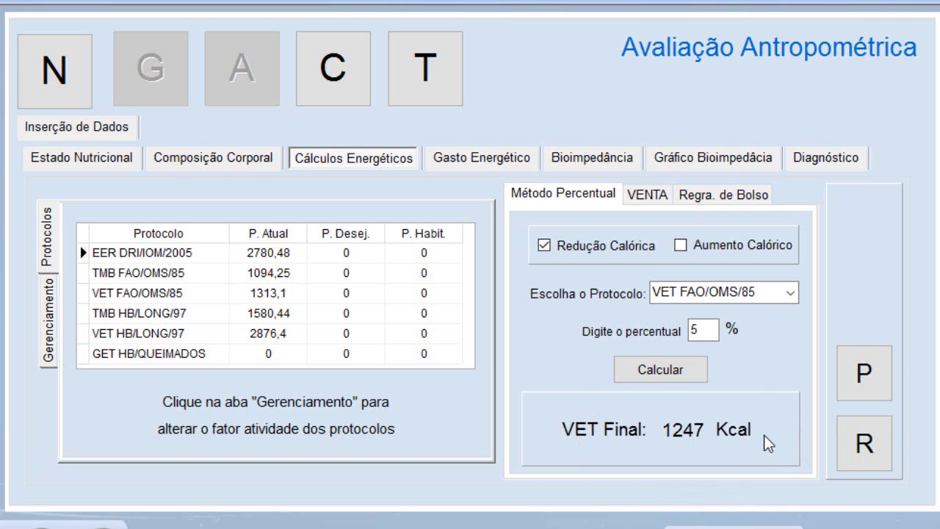
left_click(478, 158)
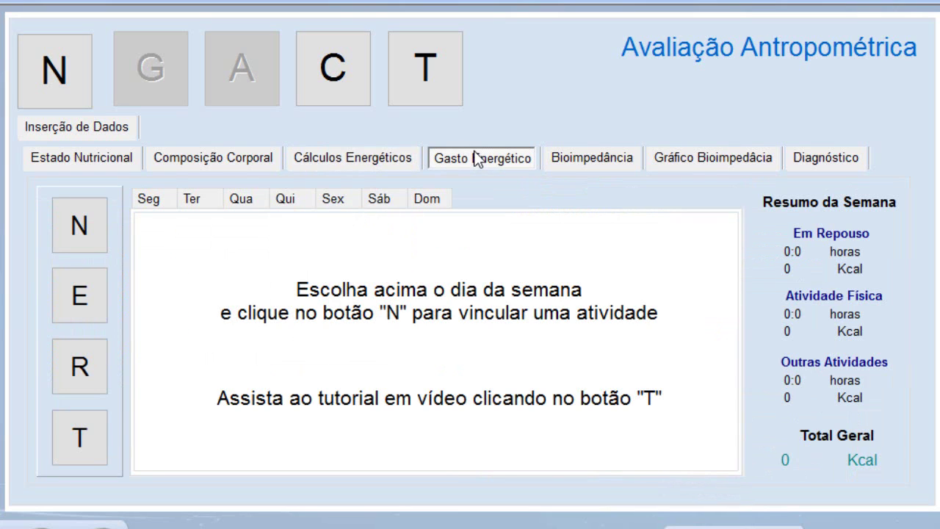
left_click(160, 202)
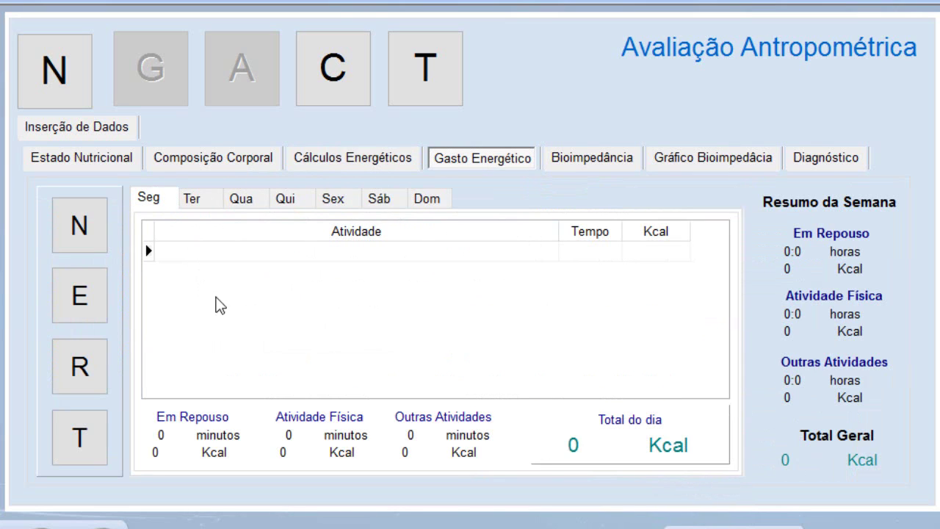
left_click(214, 201)
left_click(253, 200)
left_click(297, 202)
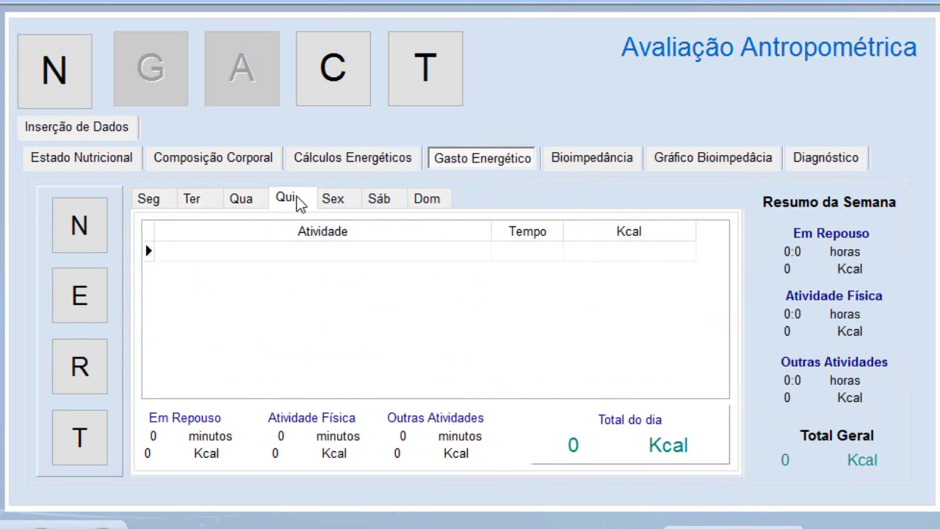
left_click(571, 160)
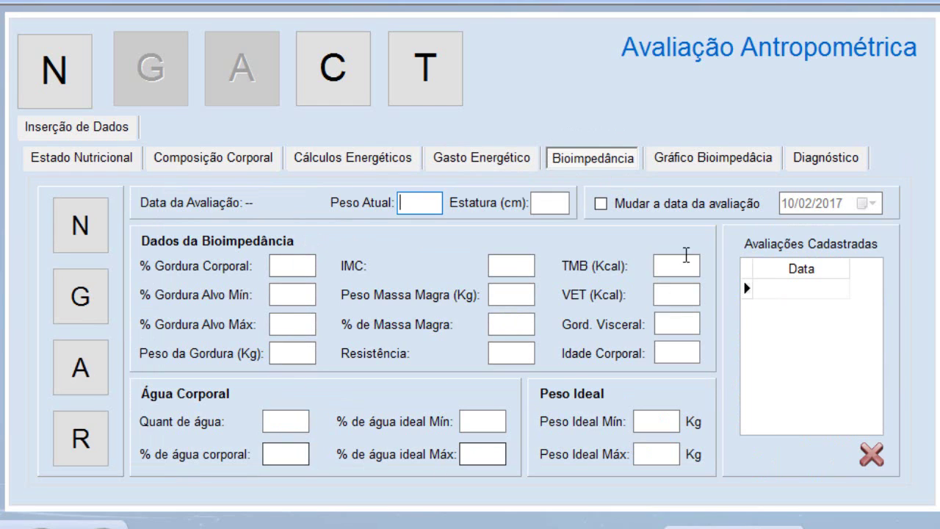
left_click(698, 162)
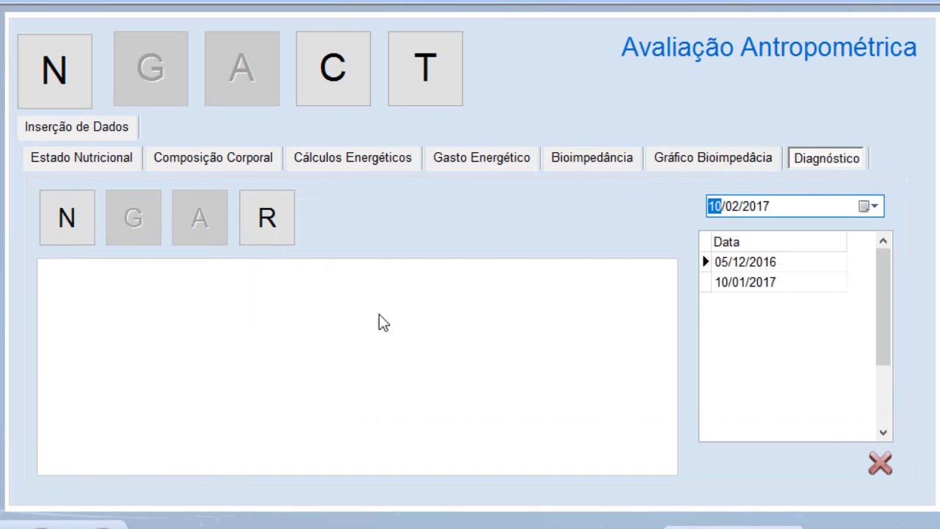
Start a new Diagnóstico entry: "paciente está em eutrofia, mas com risco metabólico." and, as a separate paragraph, "precisa diminuir circunferência da cintura.".
left_click(74, 224)
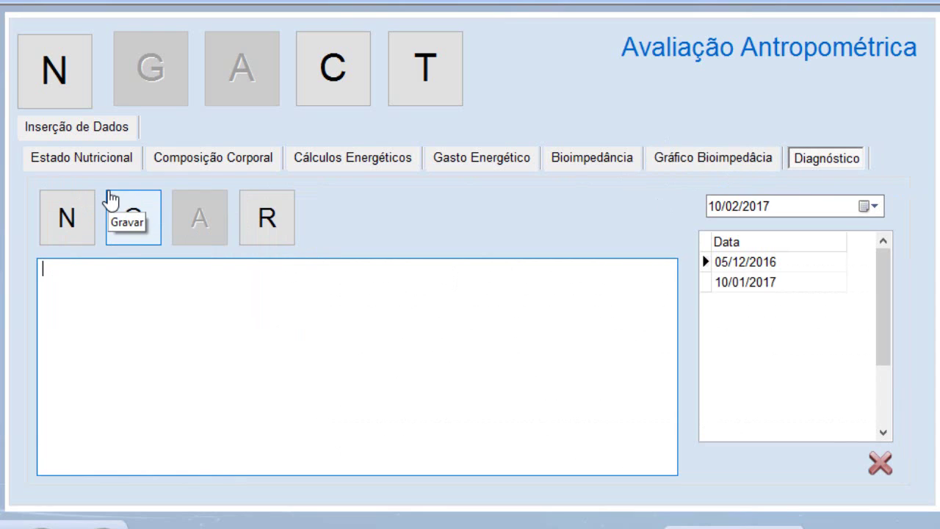
type("paciente está e")
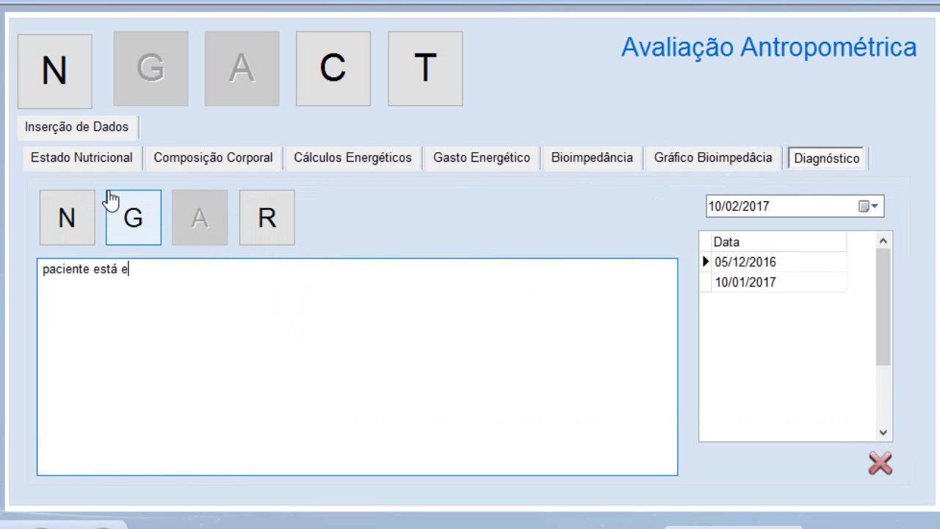
type("m eutrofia, mas co")
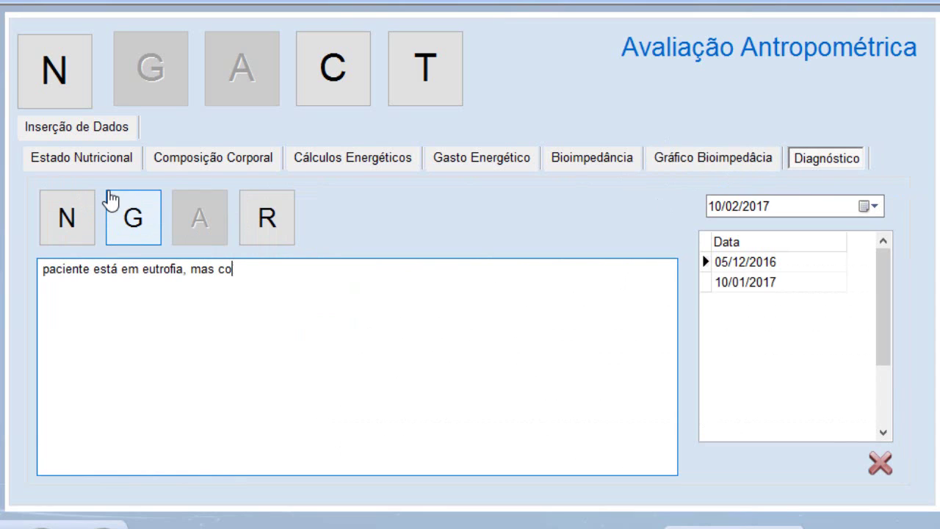
type("m risco metabólic")
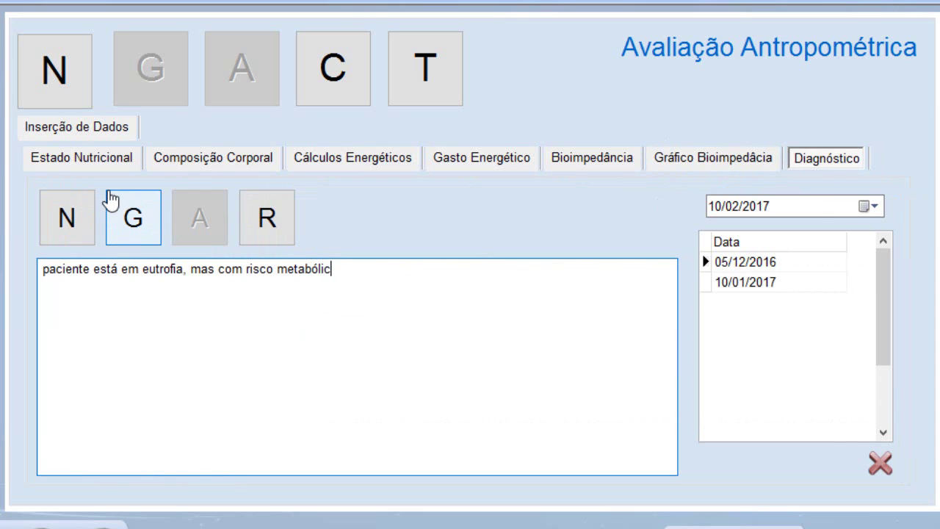
type("o.")
key("Return")
type("precisa diminuir ")
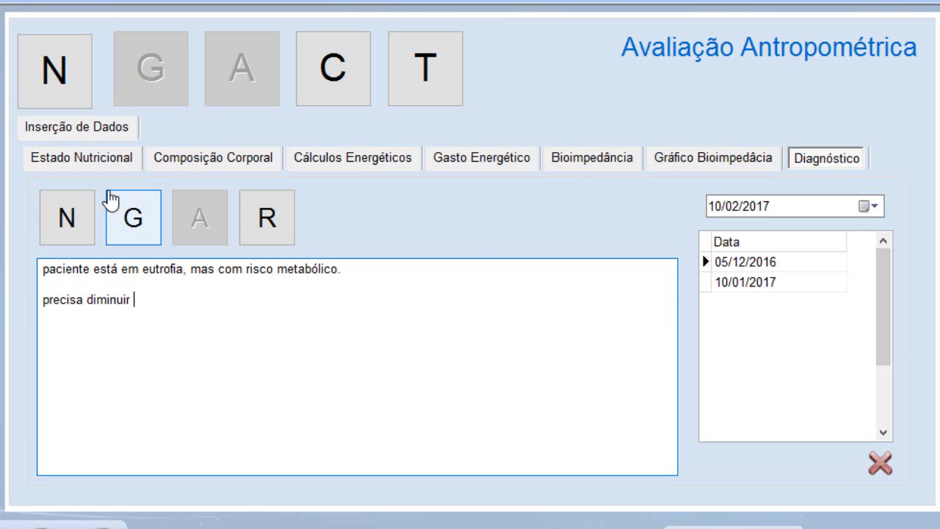
type("circunferência da cintura.")
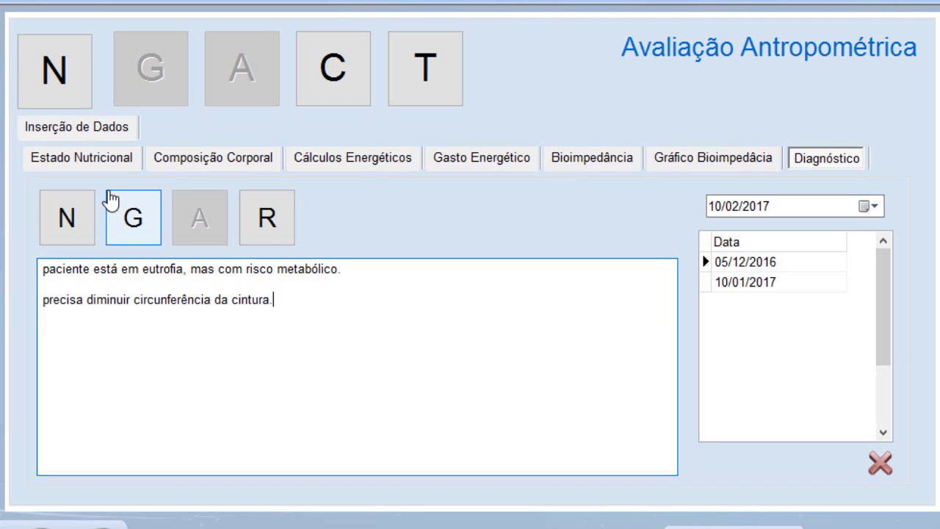
Add a third paragraph: "Montar cardápio de 1247 Kcal com o fator atividade de 1,2 pelo FAO/OMS e com redução de 5% de Kcal.".
key("Return")
key("Return")
type("Montar cardáp")
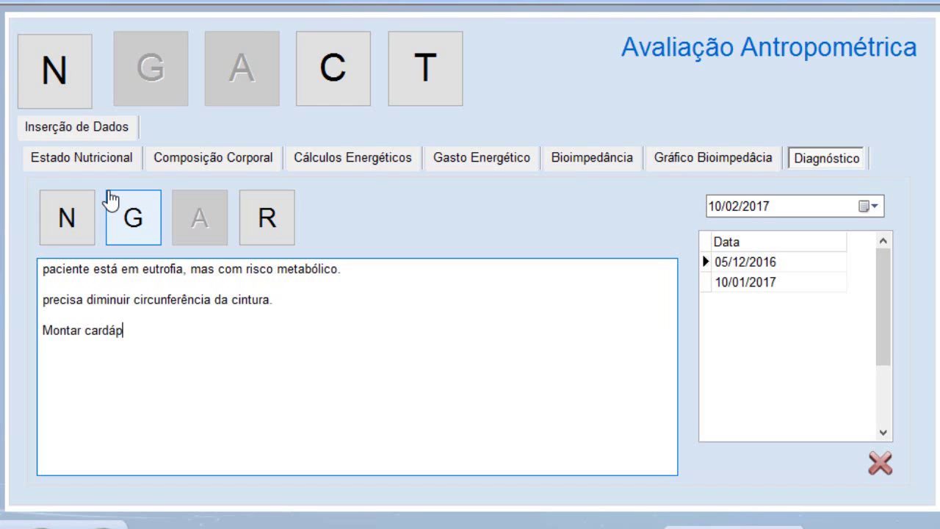
type("io de 1247 K")
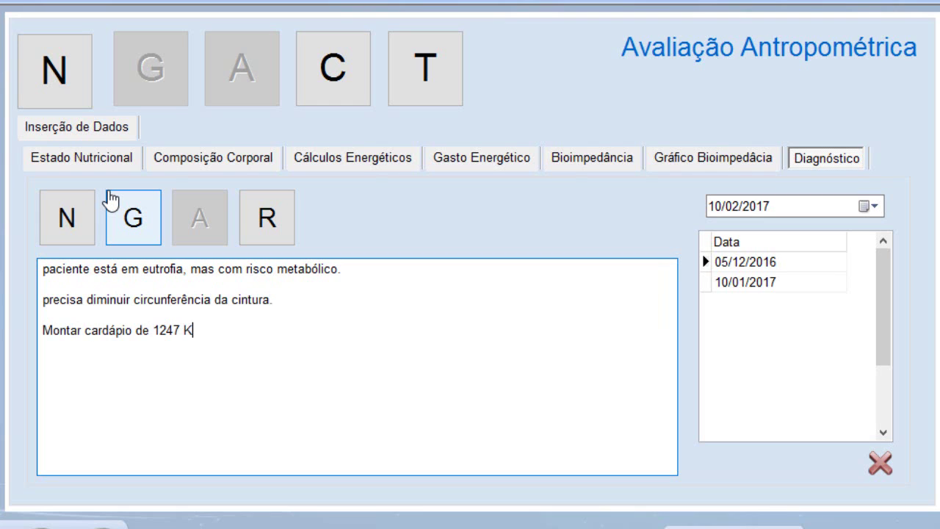
type("cal com o fator ")
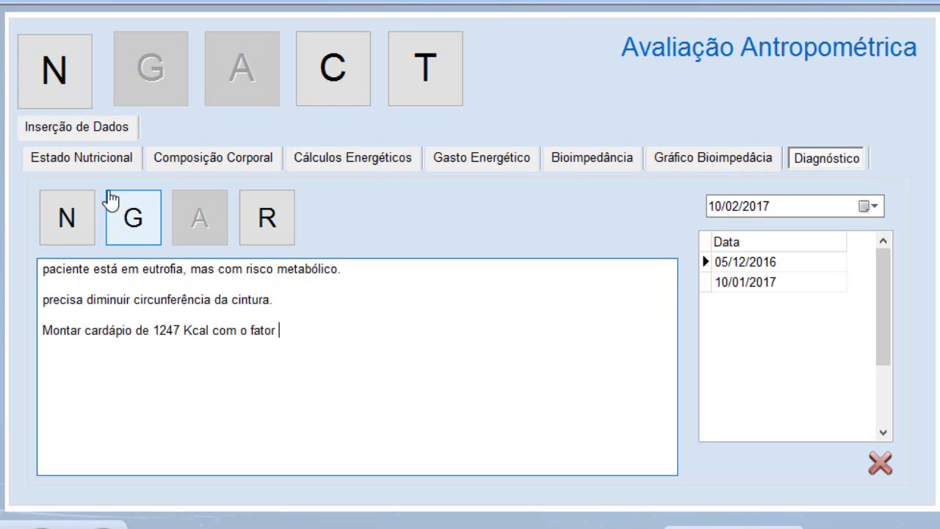
type("atividade de 1,2 pelo Fao")
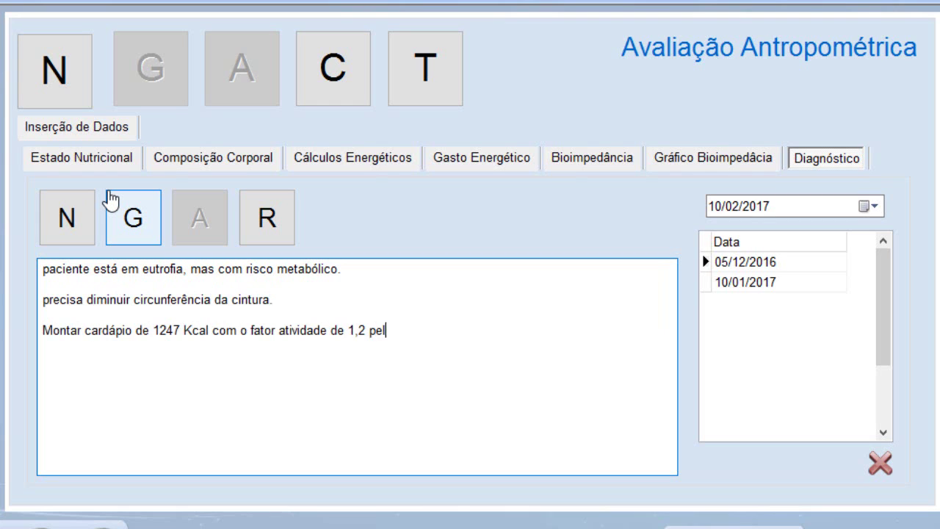
key("BackSpace")
key("BackSpace")
type("AO/OMS e com redução de 5")
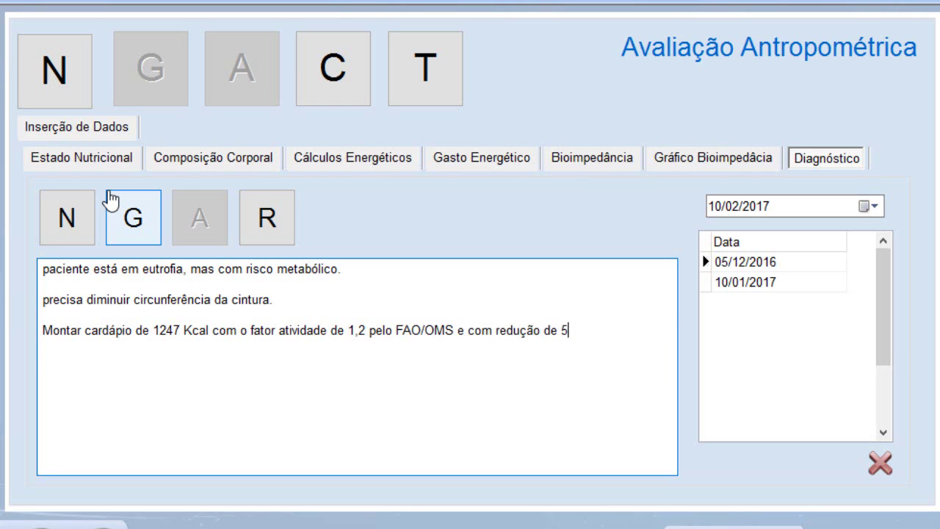
type("% de Kcal.")
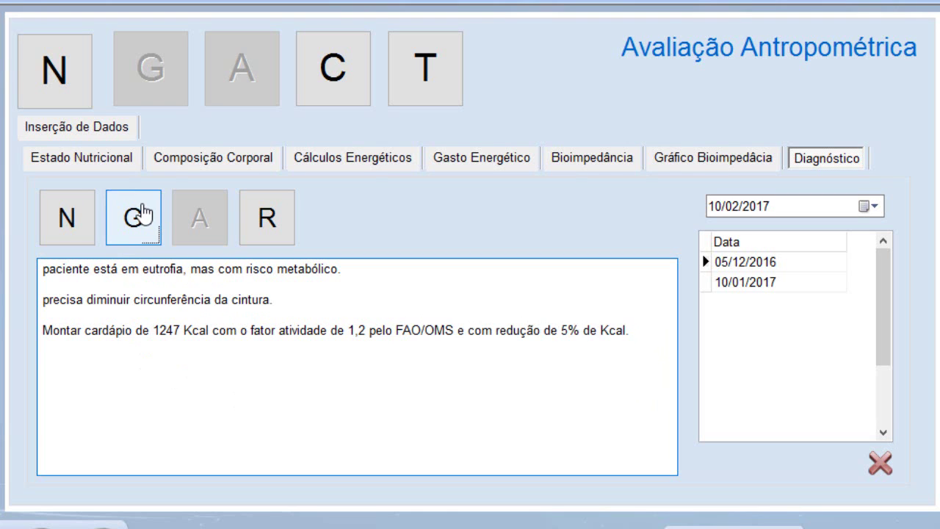
Save the new diagnosis dated 10/02/2017 and reopen the Diagnóstico page.
left_click(141, 213)
left_click(606, 254)
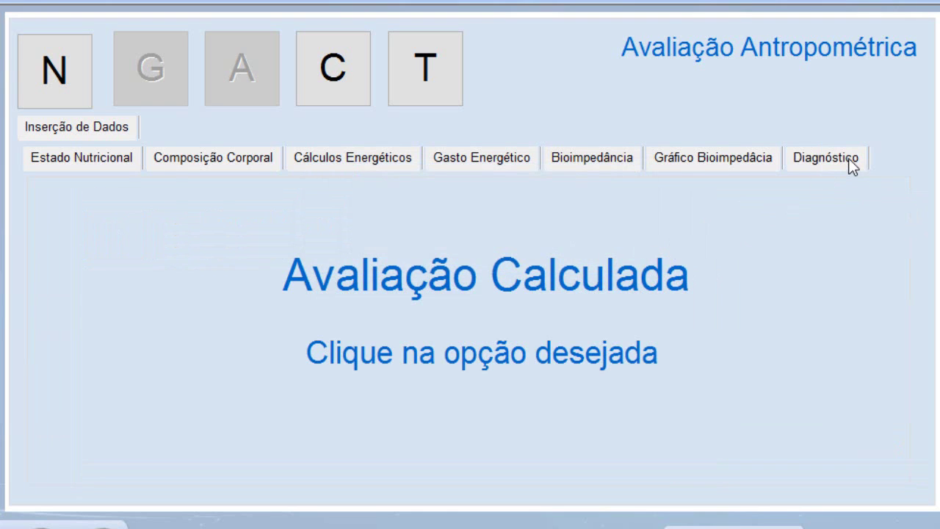
left_click(826, 158)
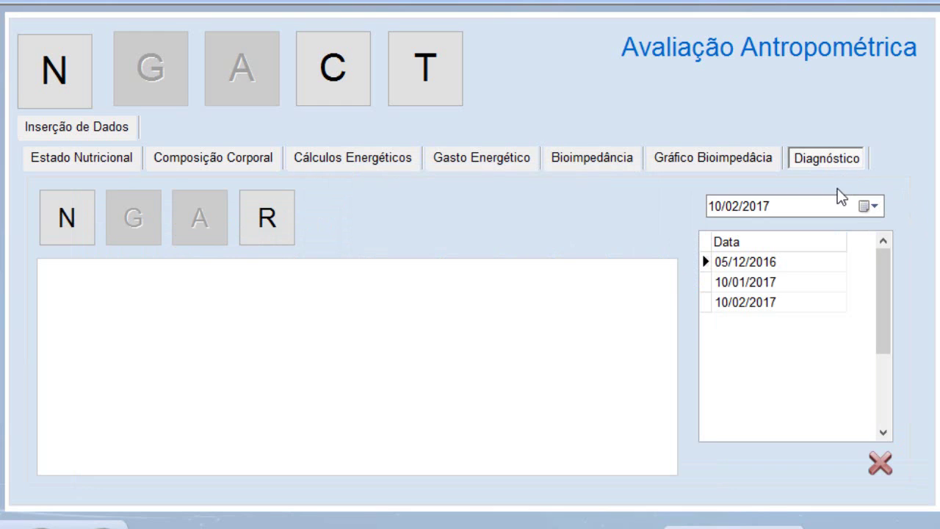
Review the saved diagnoses dated 05/12/2016, 10/01/2017 and 10/02/2017, ending on the newest one.
left_click(761, 299)
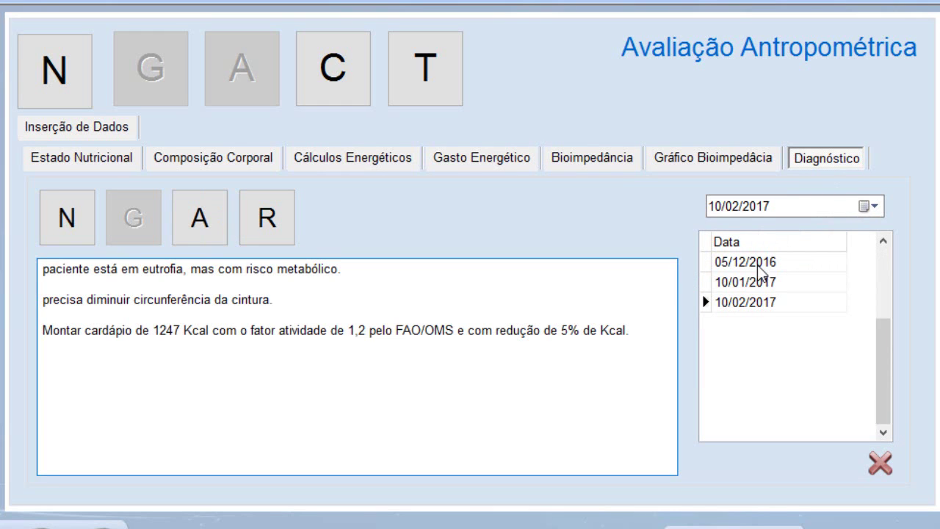
left_click(763, 263)
left_click(745, 283)
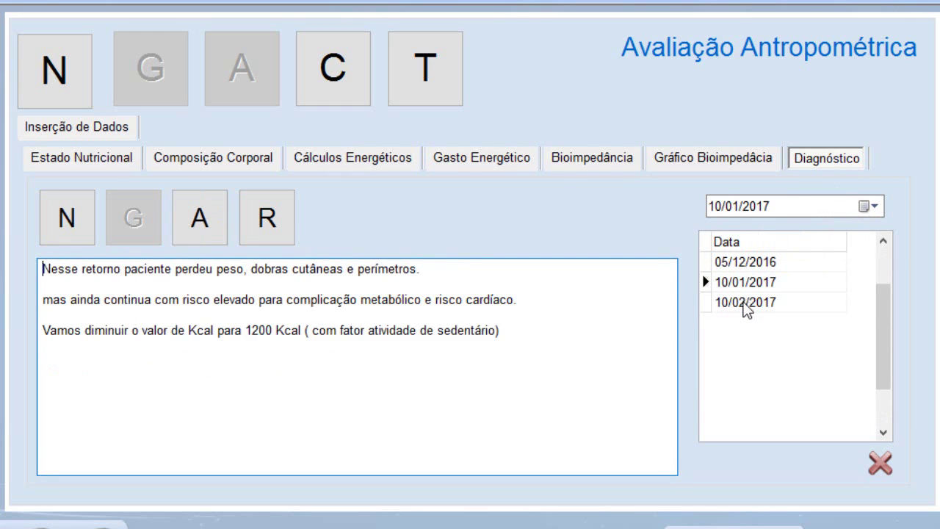
left_click(746, 304)
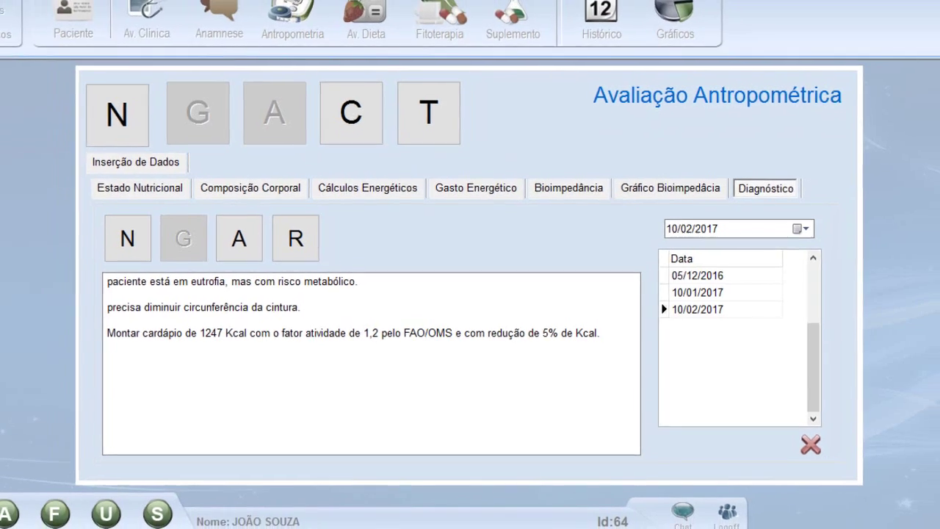
Return to the home screen and retrieve the 10/01/2017 anthropometric assessment from the patient's consultation history.
left_click(24, 44)
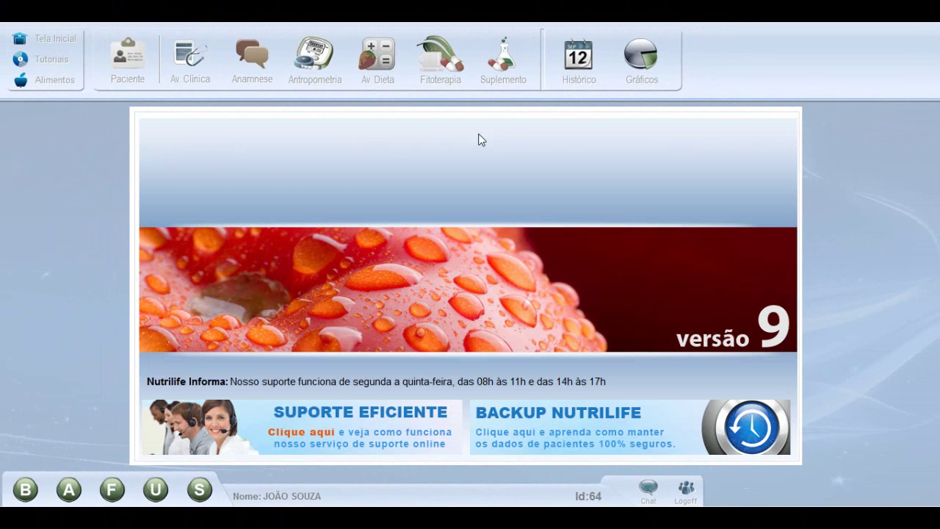
left_click(580, 77)
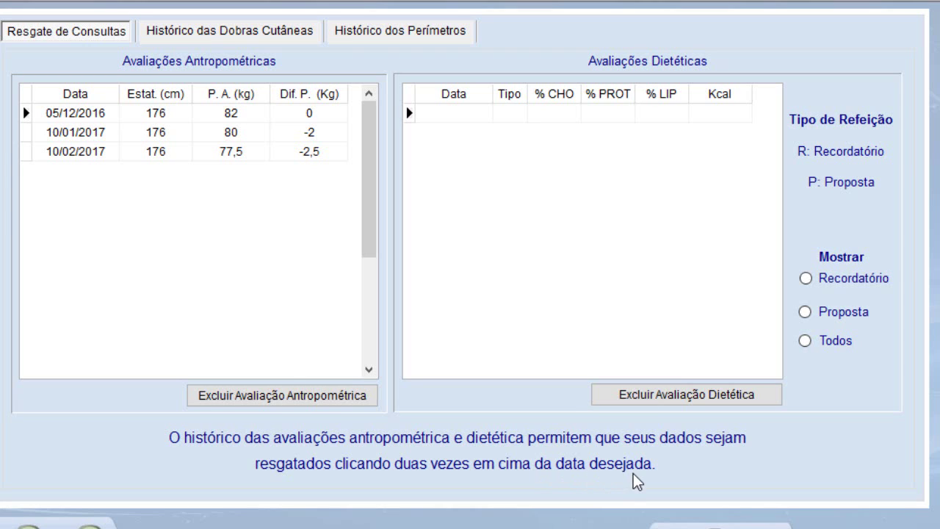
double_click(90, 133)
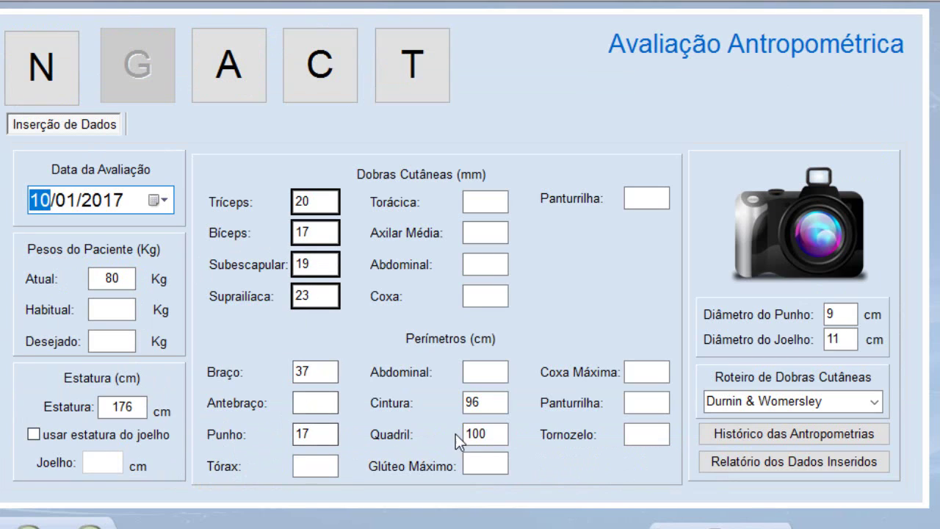
Calculate the retrieved assessment and review its nutritional status, body composition, energy calculation and expenditure pages, plus the 05/12/2016 diagnosis.
left_click(316, 94)
left_click(94, 163)
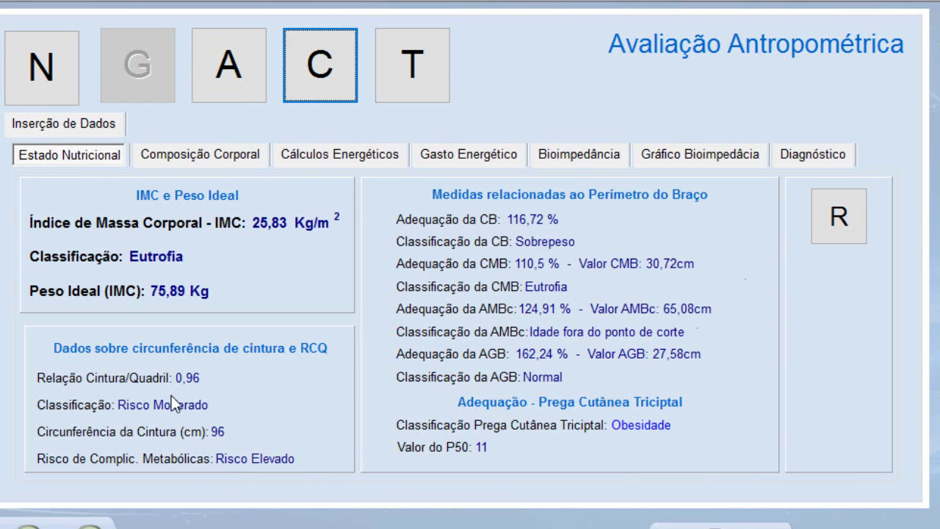
left_click(206, 161)
left_click(306, 159)
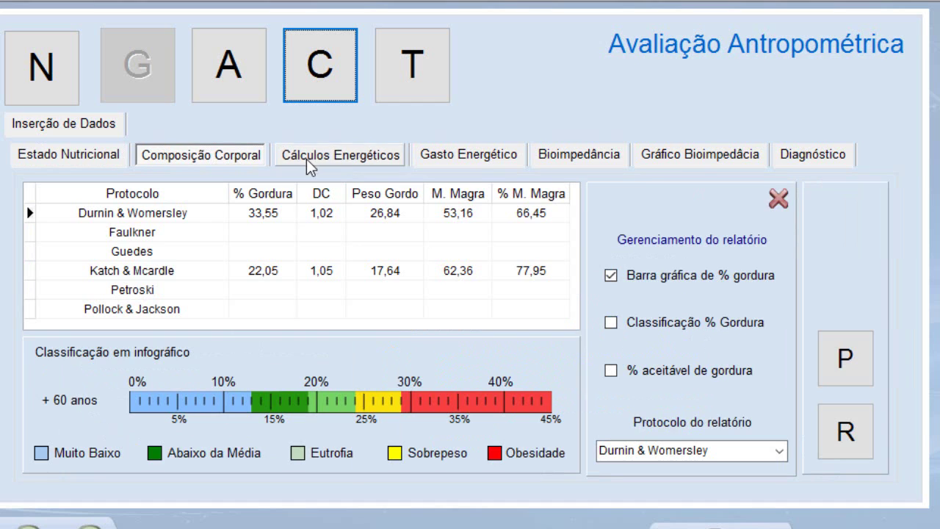
left_click(463, 156)
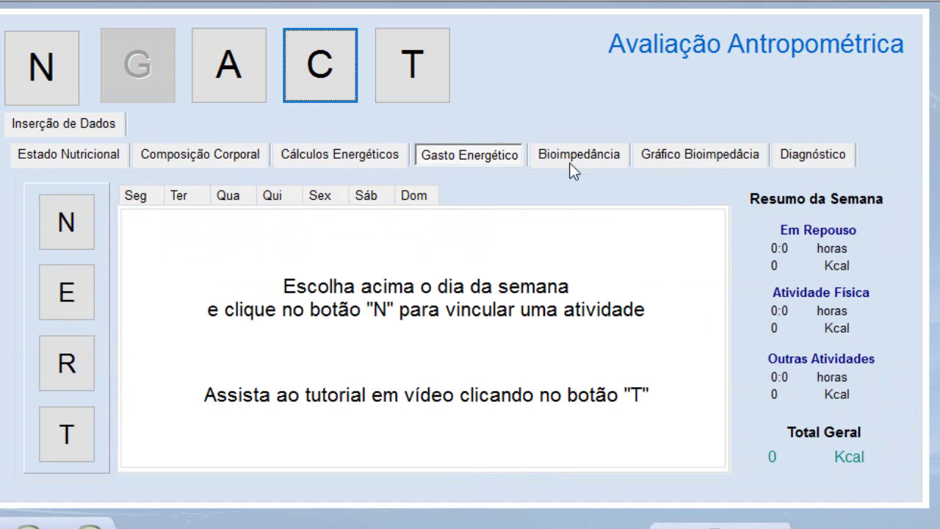
left_click(814, 160)
left_click(748, 257)
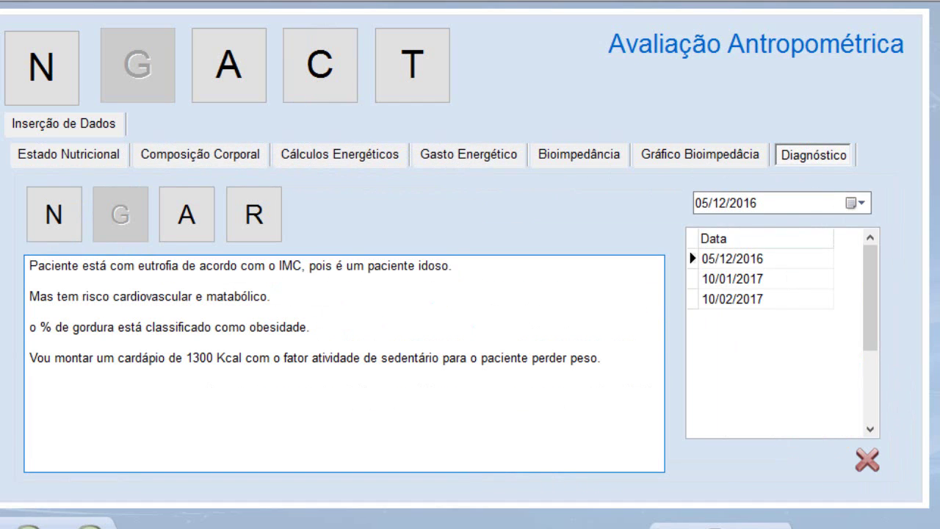